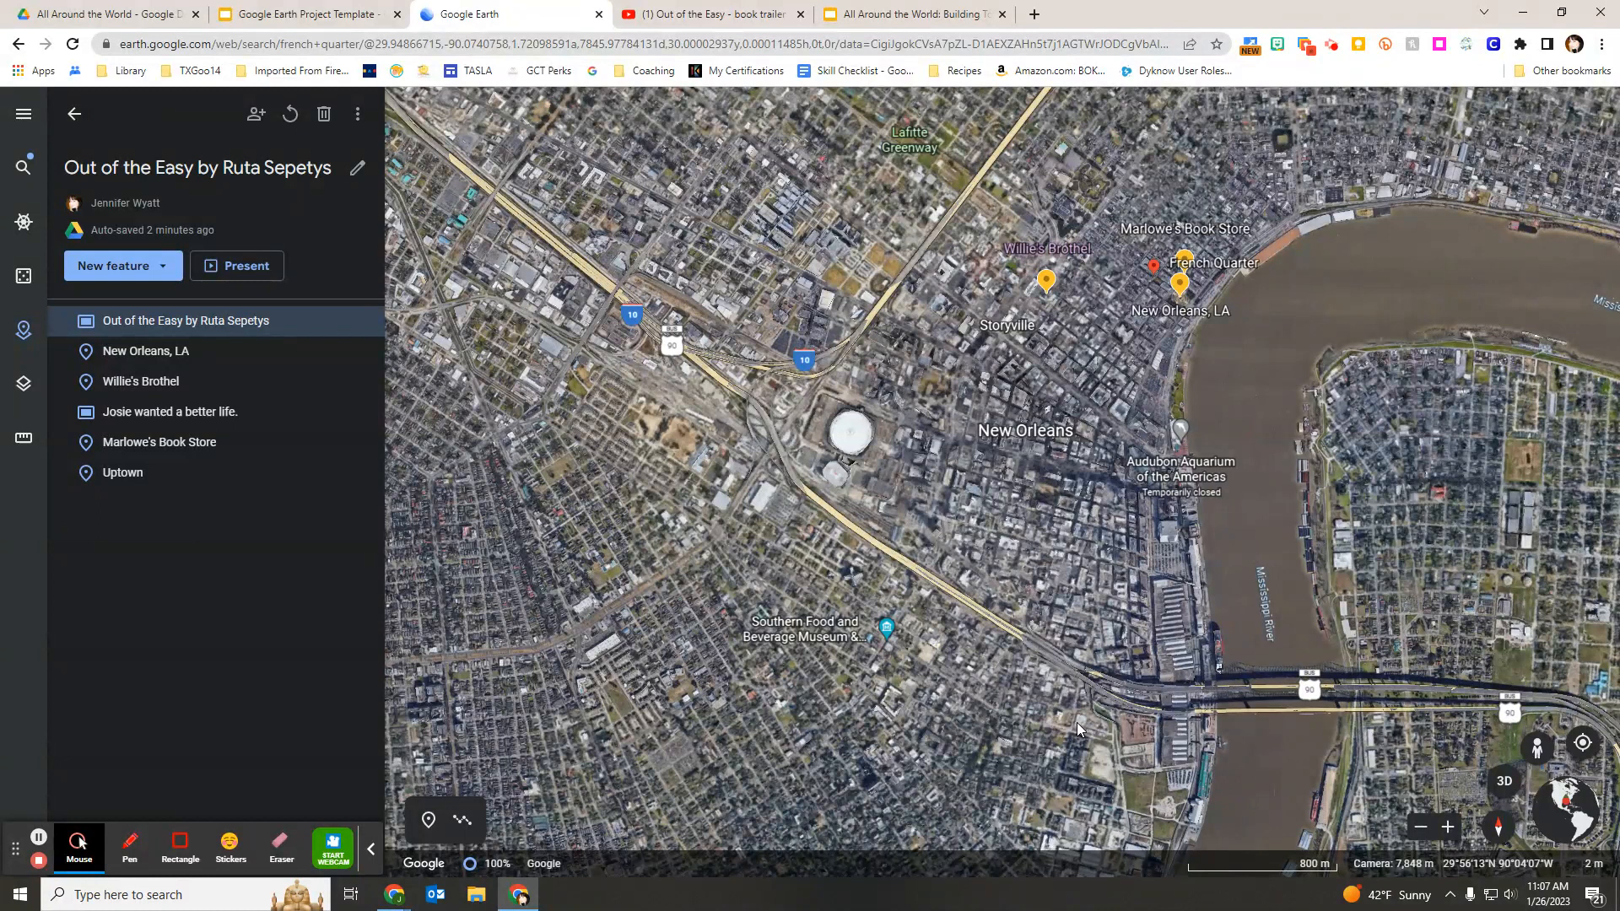
# Find the French Quarter in New Orleans through a new place search and add it to the project.
pyautogui.click(163, 270)
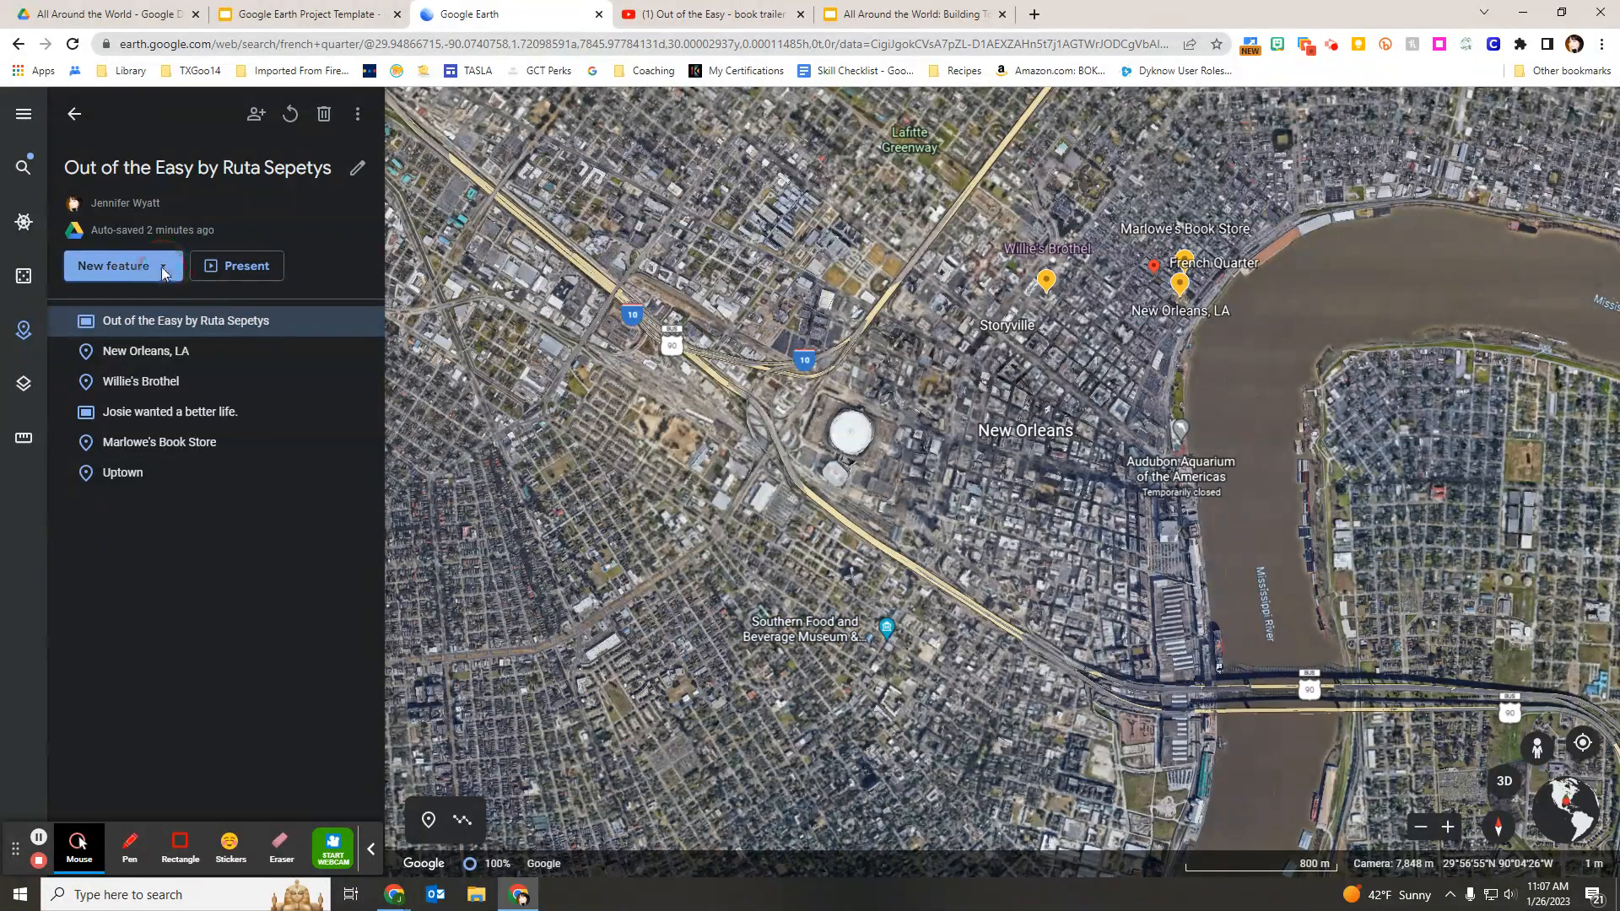
pyautogui.click(162, 280)
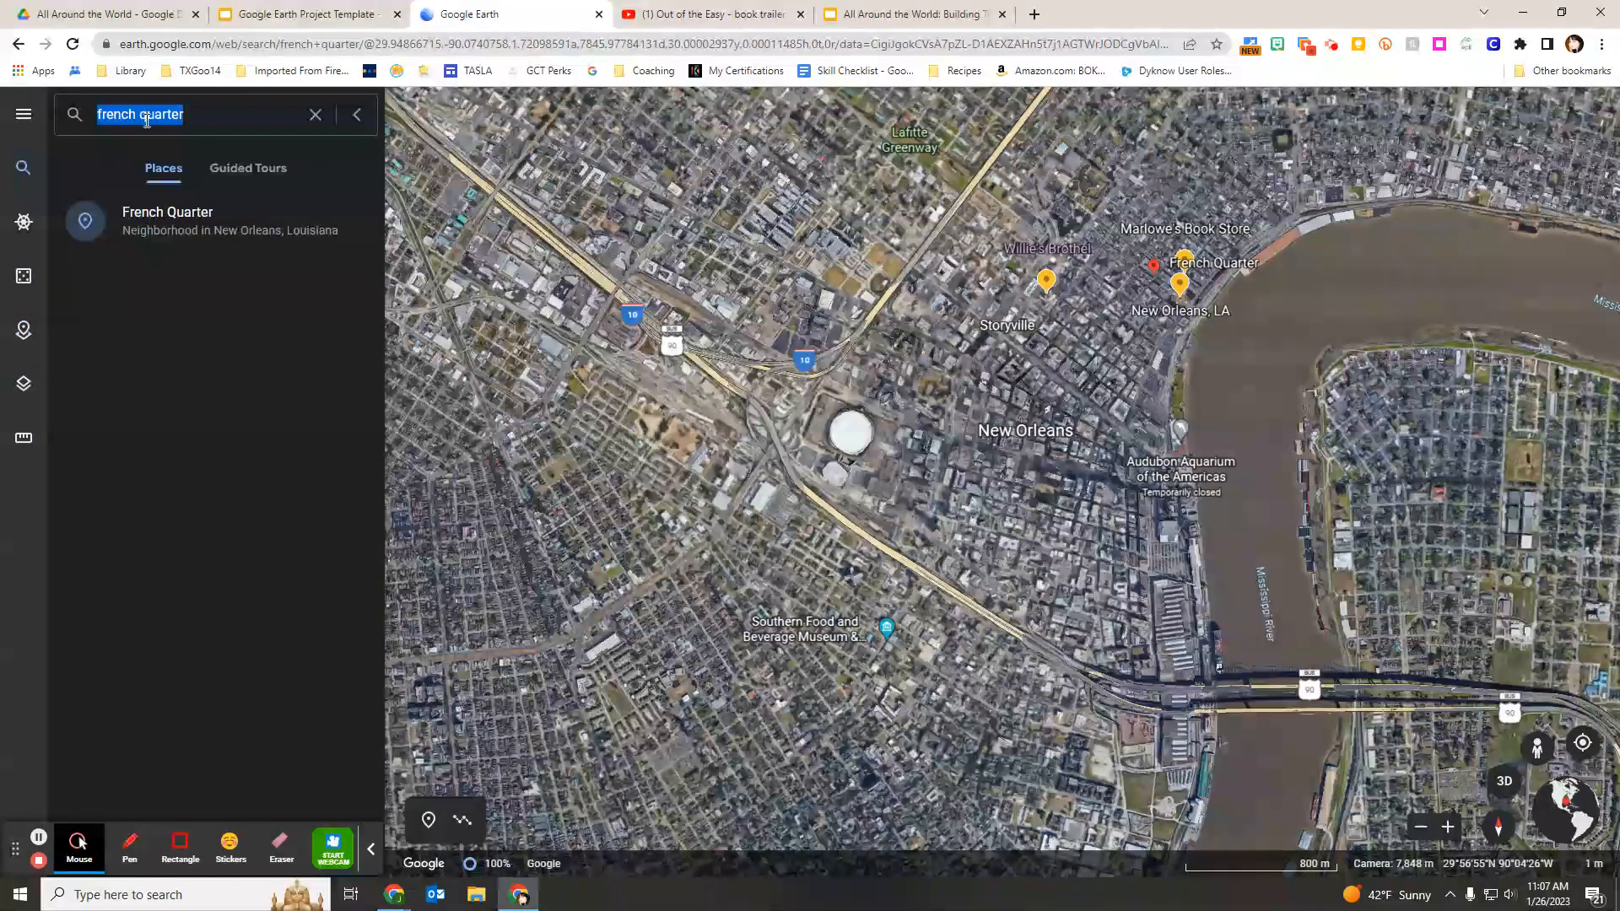
pyautogui.click(167, 224)
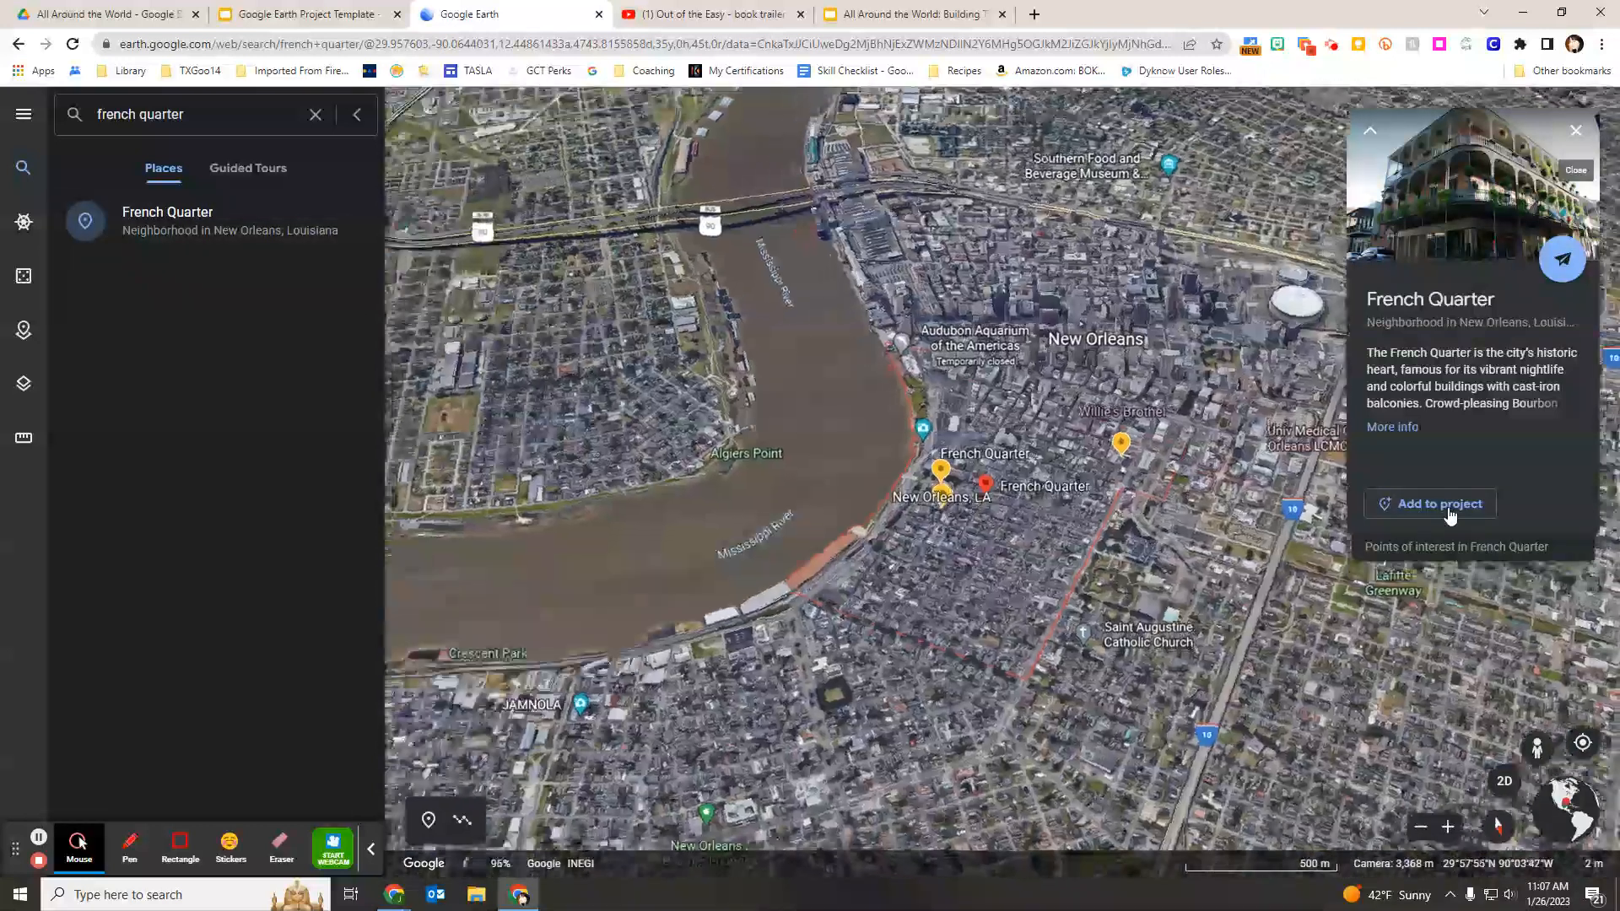
pyautogui.click(1440, 504)
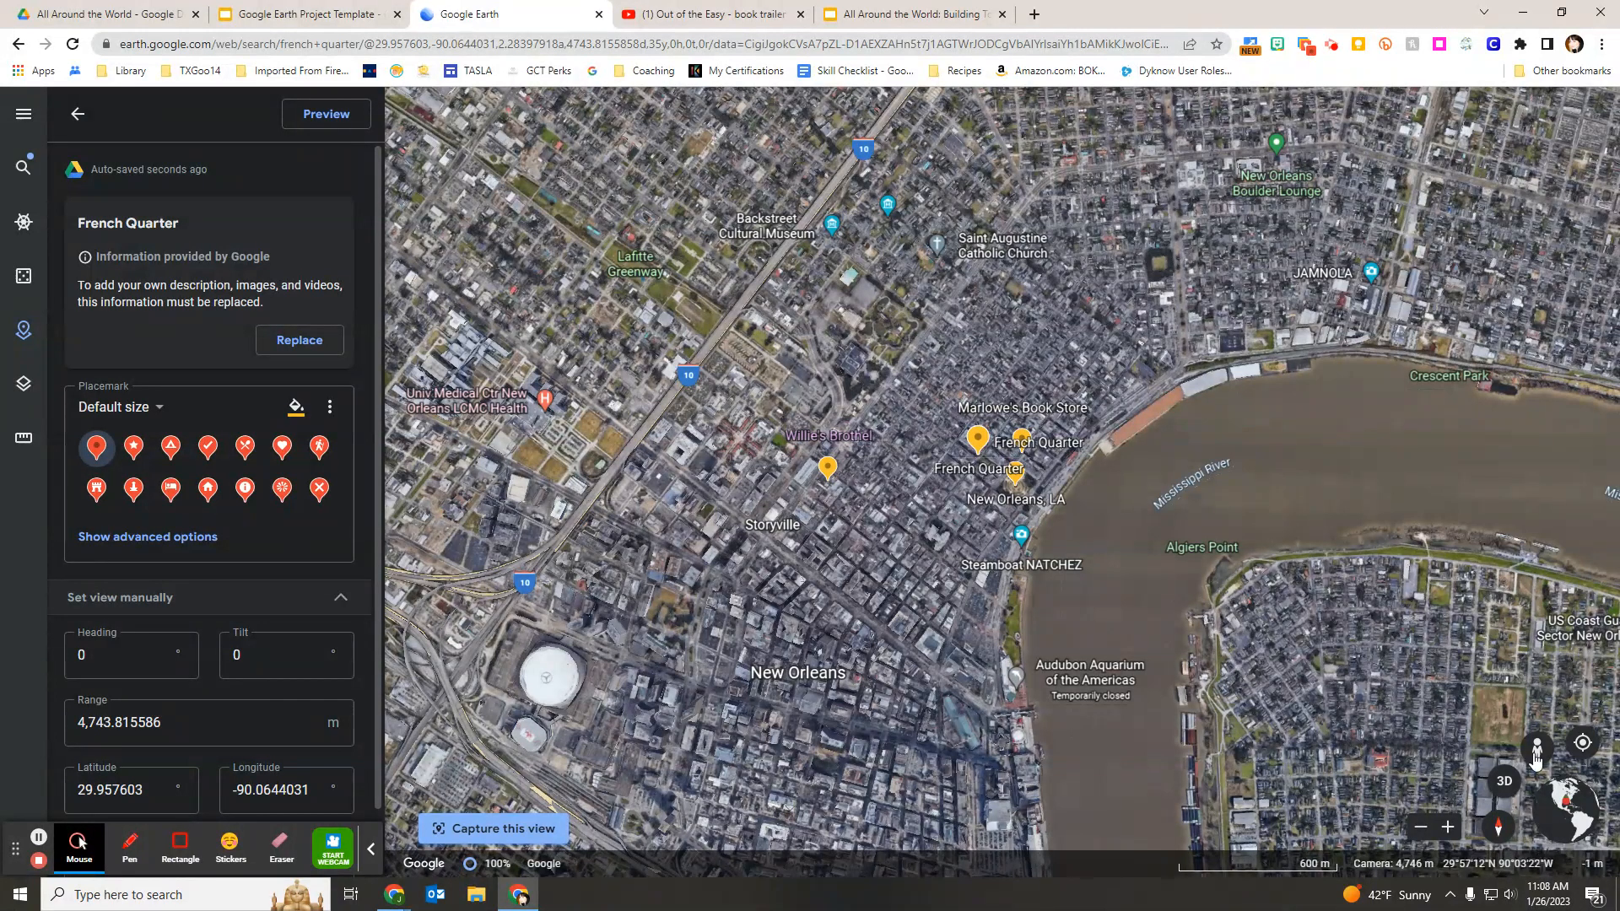
# Enter Street View in the park at the New Orleans, LA placemark.
pyautogui.click(1448, 828)
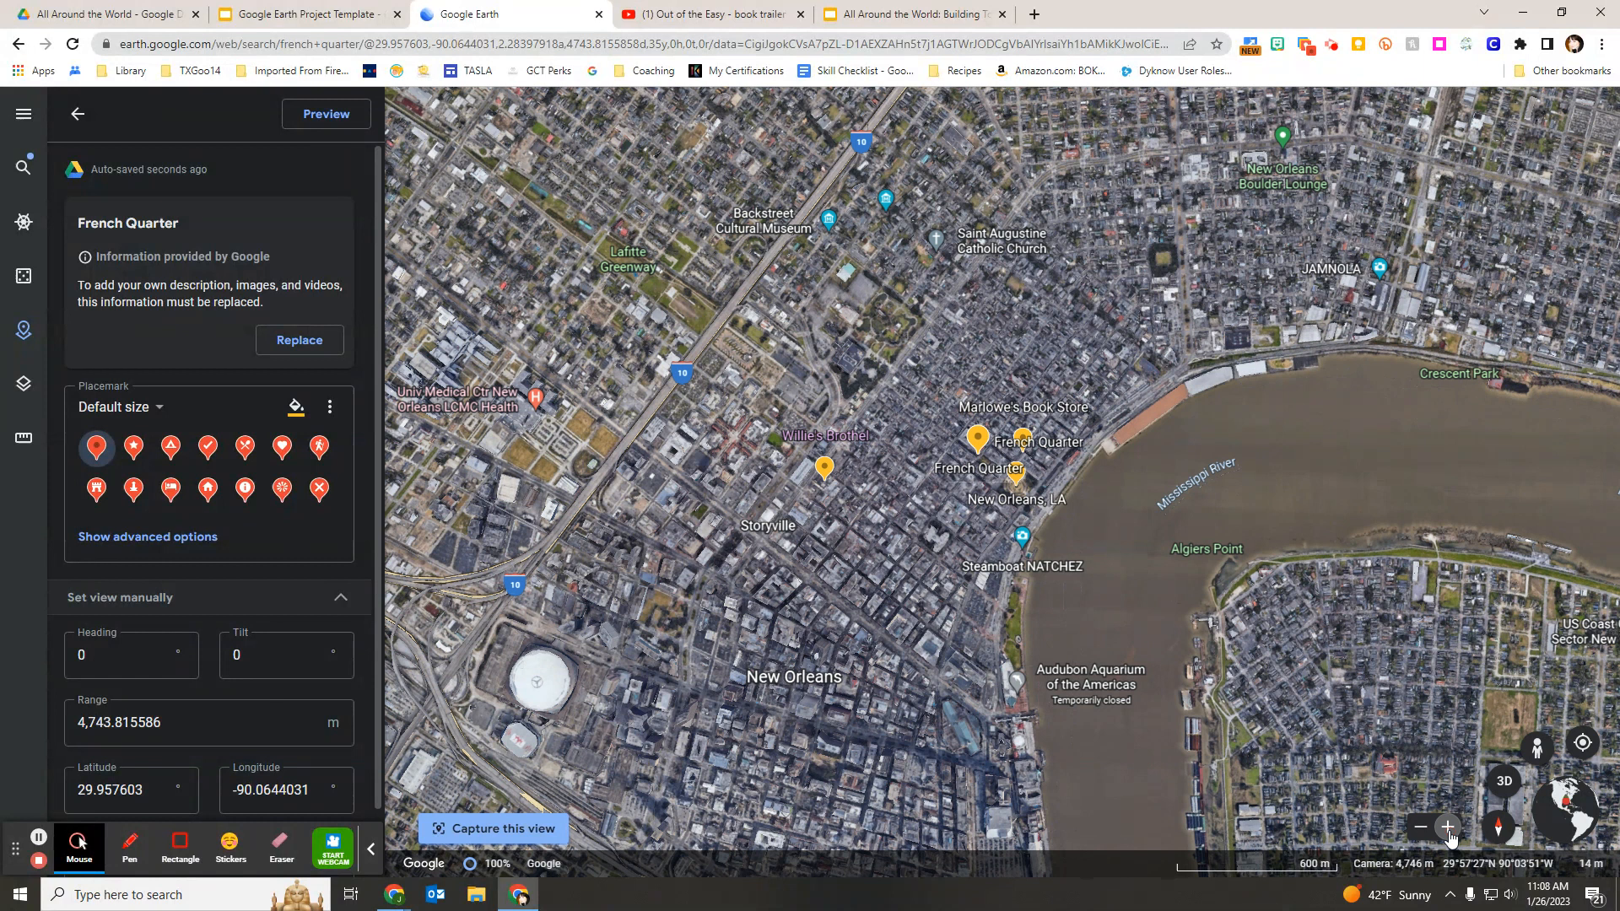
pyautogui.click(1448, 828)
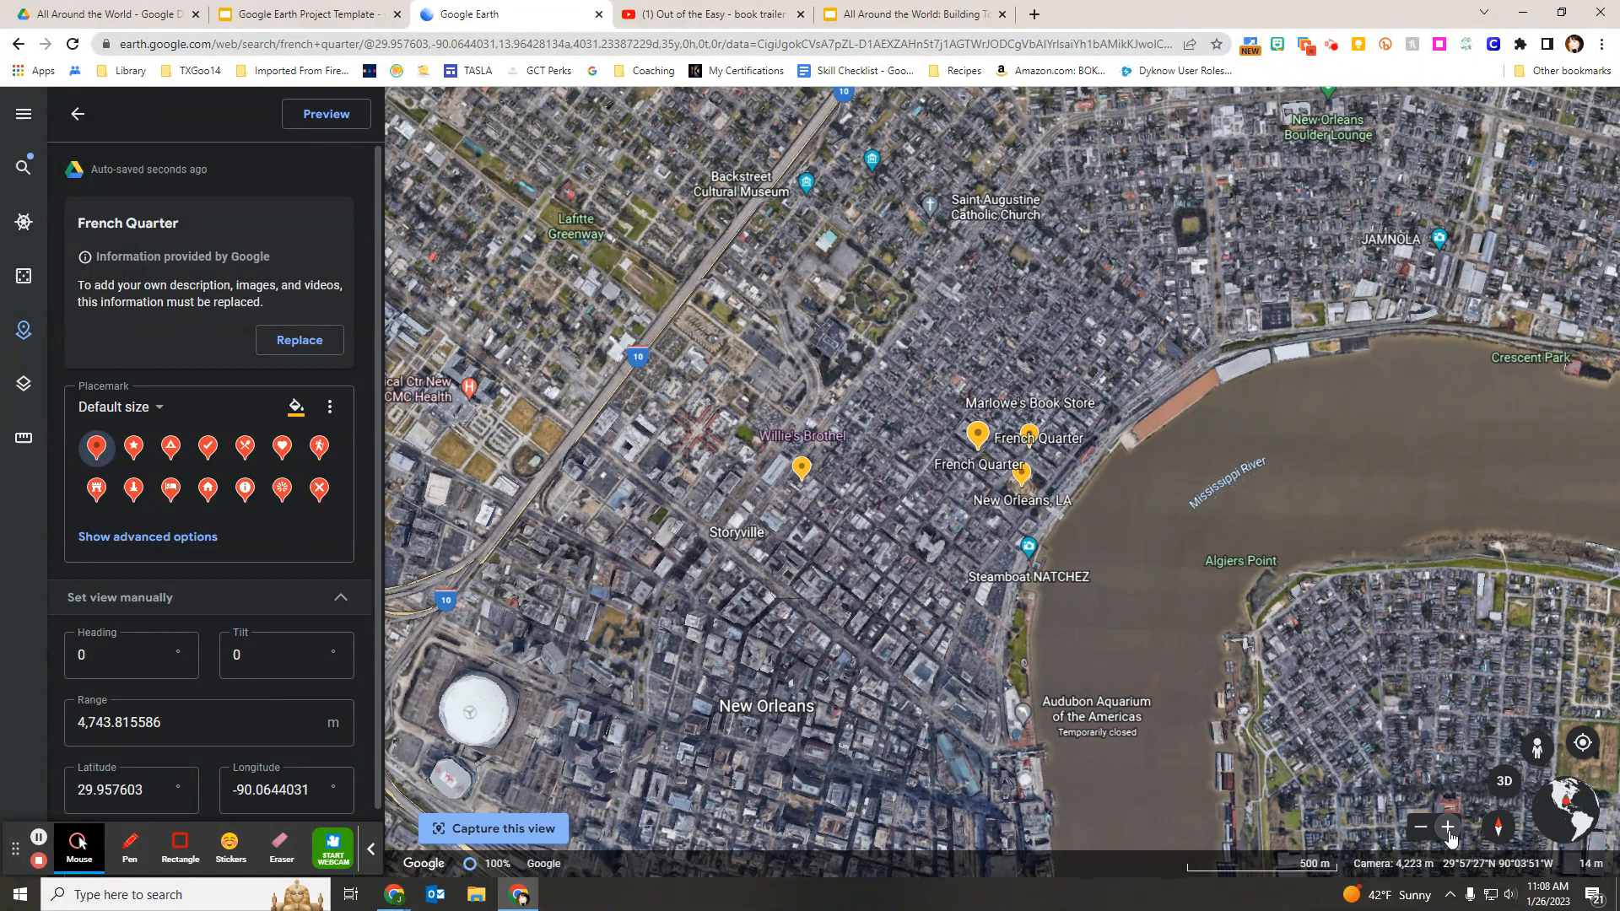
pyautogui.click(1448, 829)
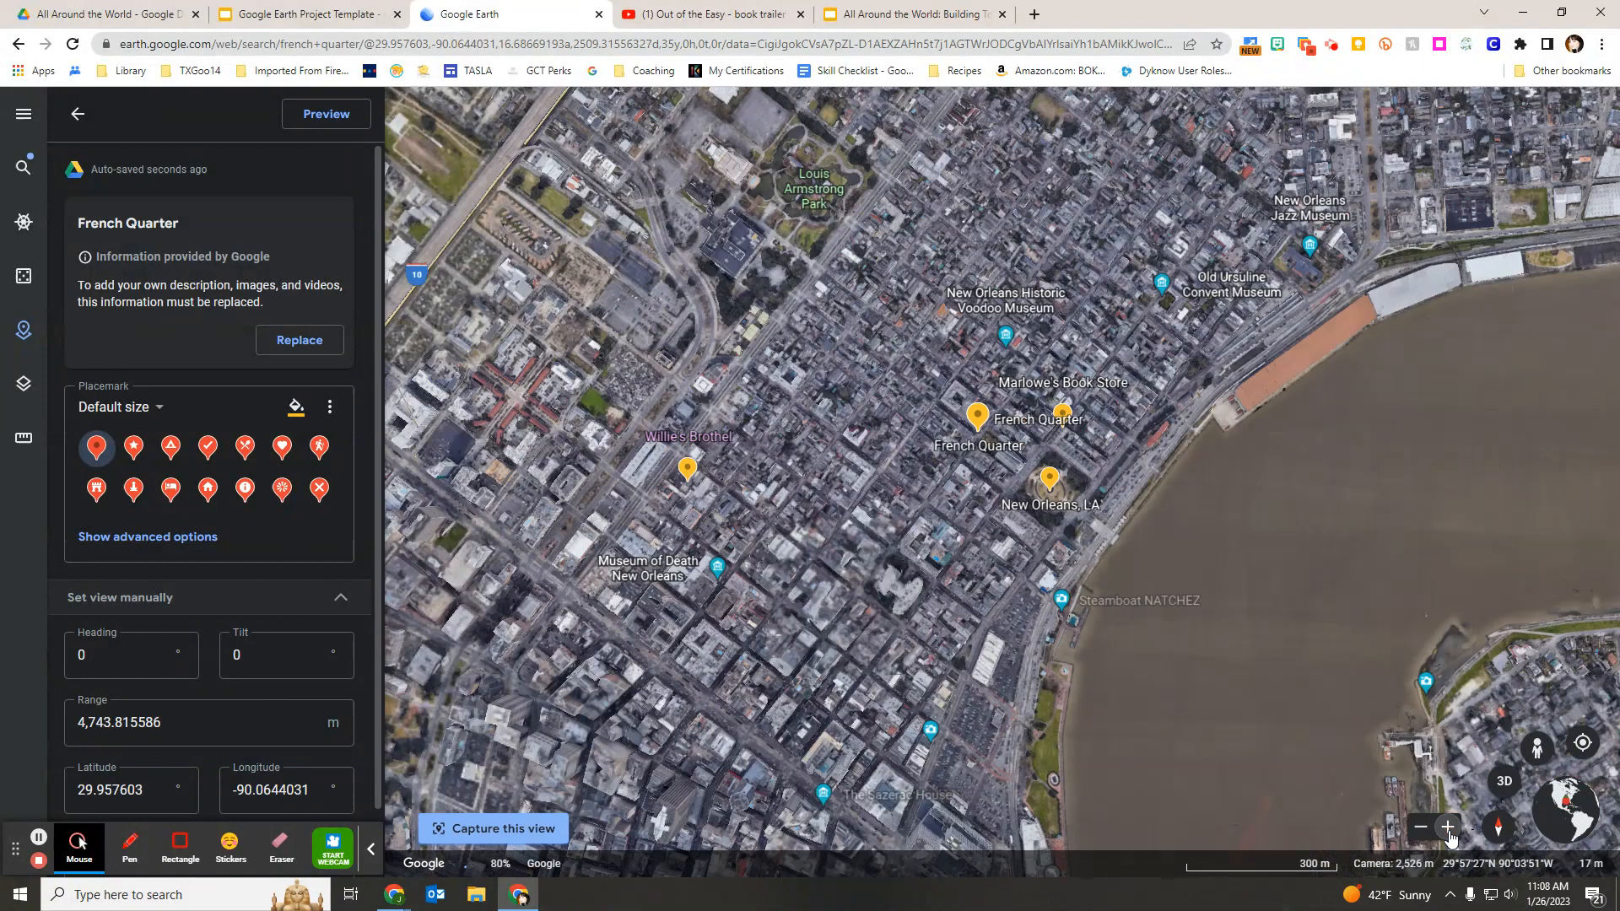
pyautogui.click(1448, 829)
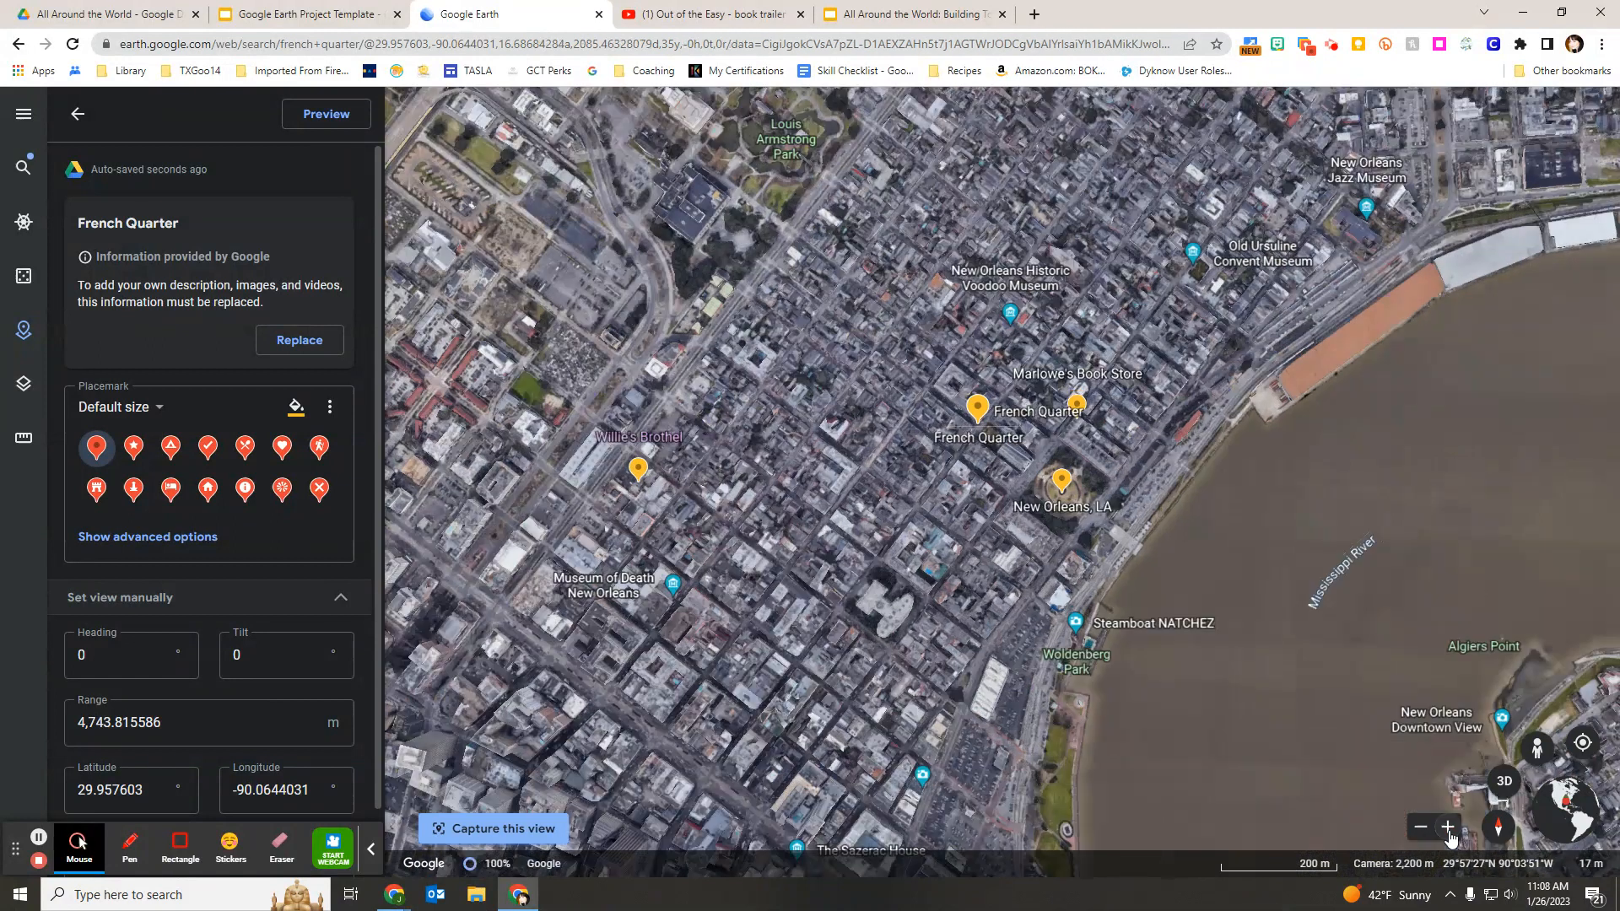
pyautogui.click(1448, 829)
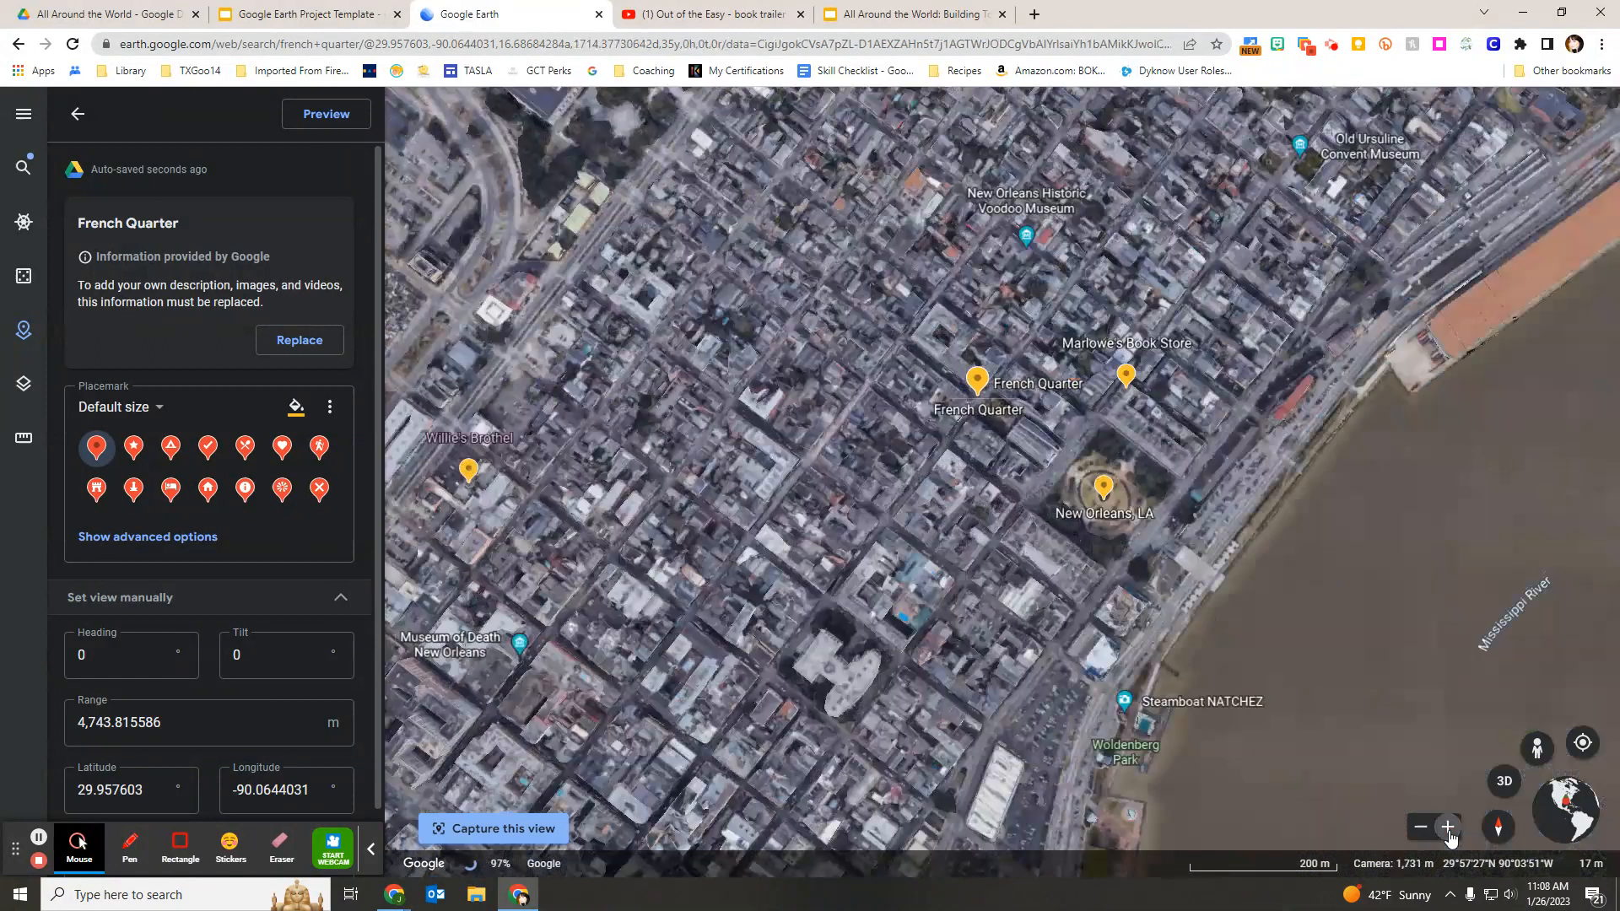
pyautogui.click(1448, 829)
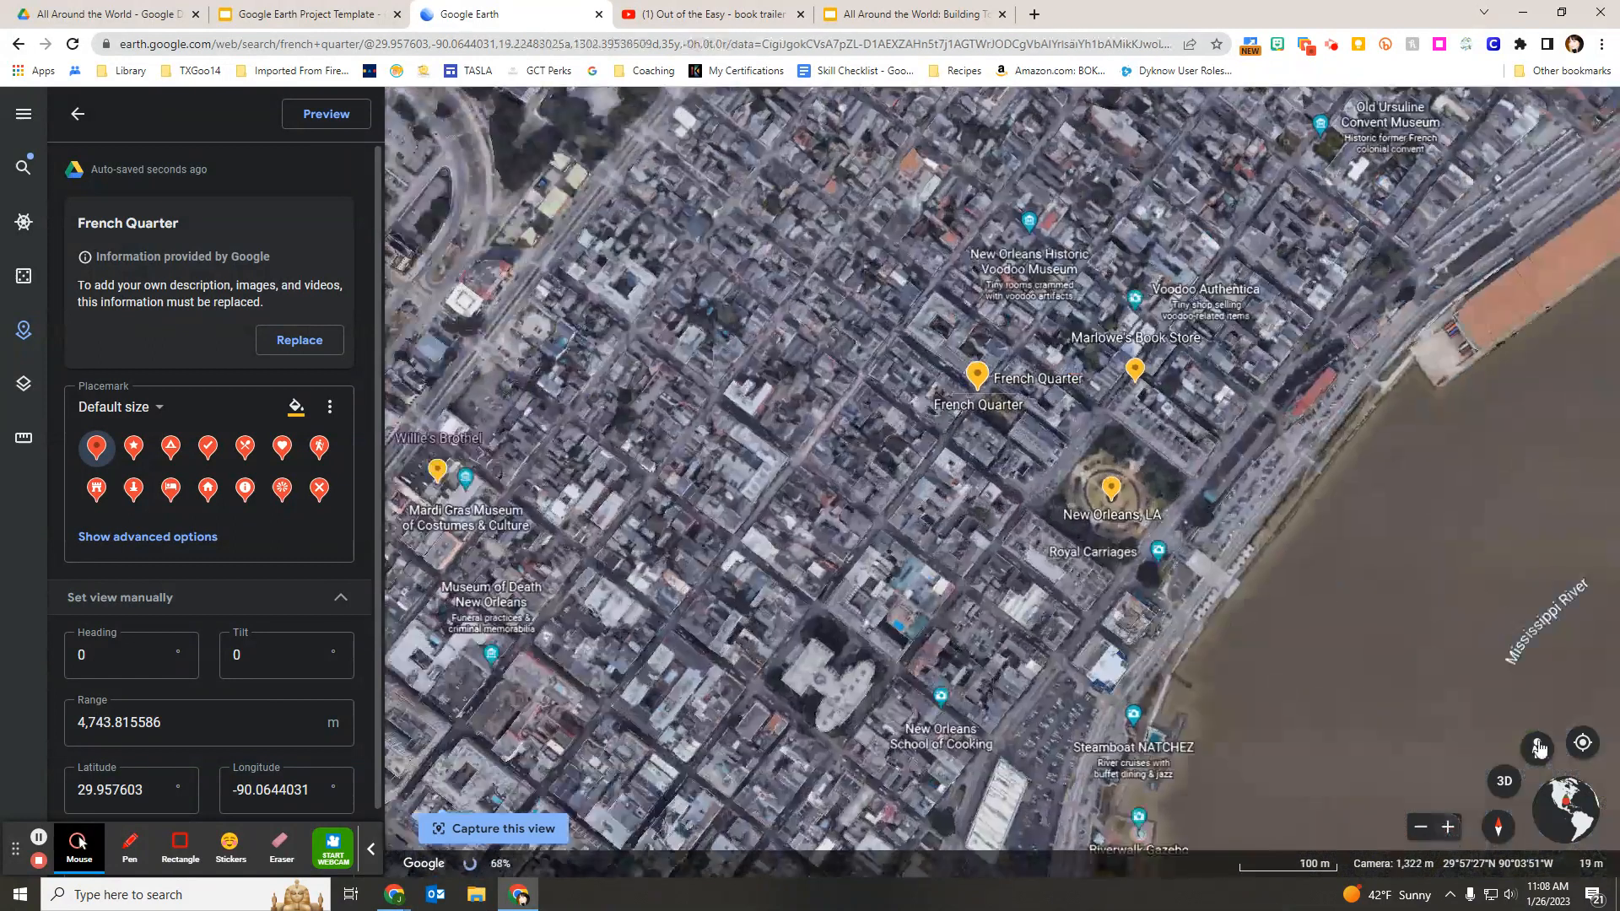
pyautogui.moveTo(1538, 749); pyautogui.dragTo(1139, 516)
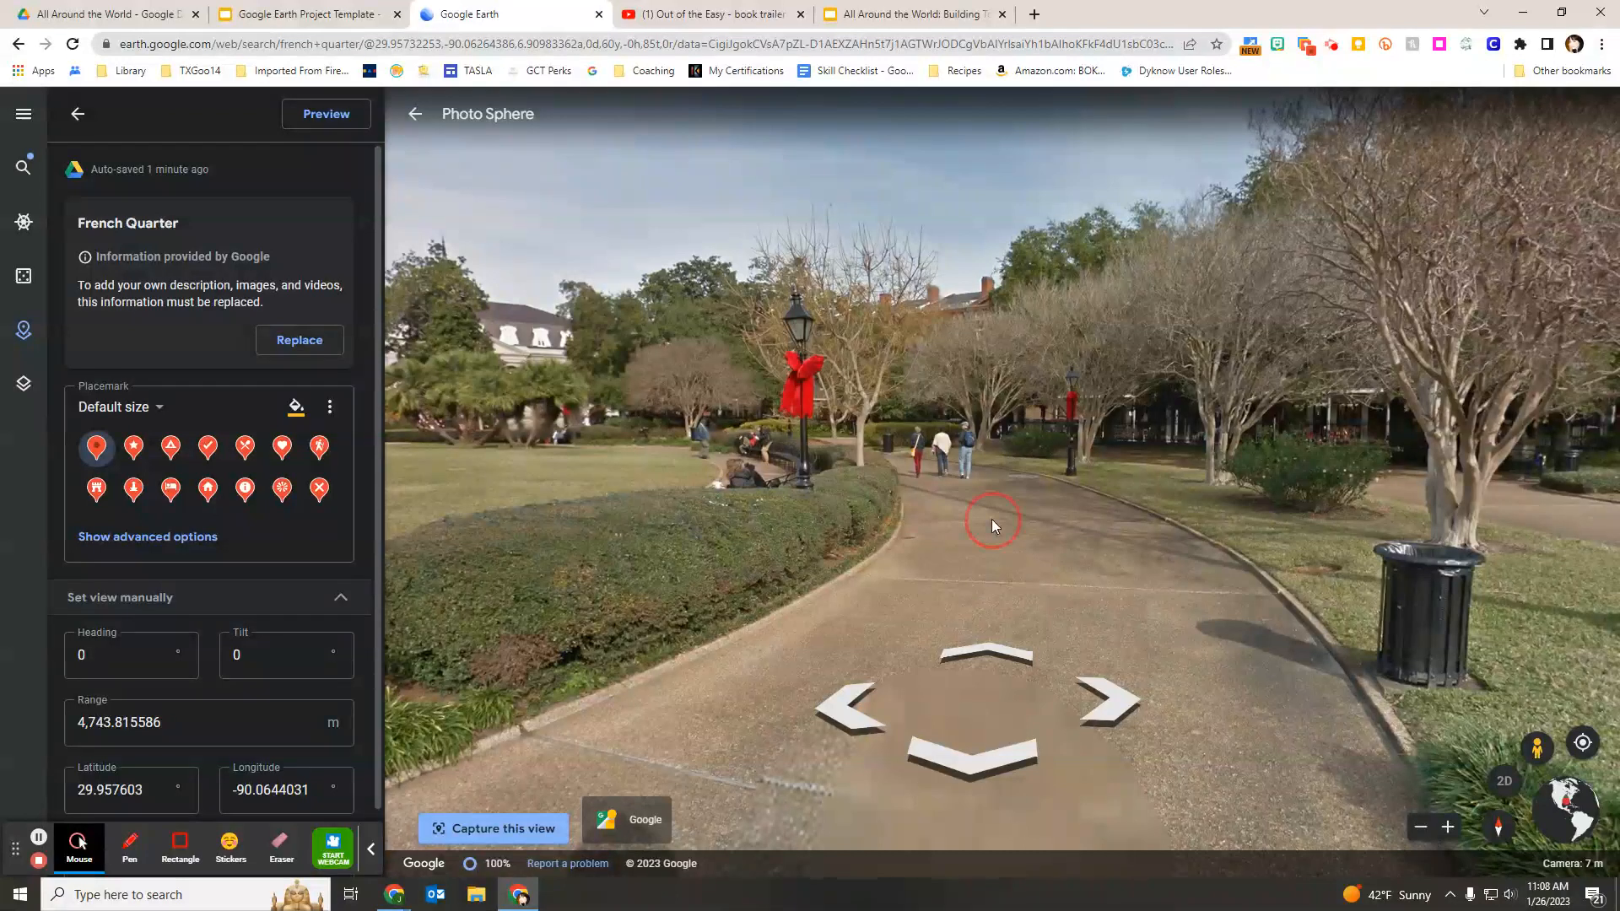
# Turn the Photo Sphere to face the white three-spired church and capture it as the French Quarter placemark's view.
pyautogui.moveTo(990, 519); pyautogui.dragTo(717, 531)
pyautogui.moveTo(1171, 560); pyautogui.dragTo(844, 549)
pyautogui.moveTo(1269, 510); pyautogui.dragTo(832, 473)
pyautogui.moveTo(1409, 484); pyautogui.dragTo(985, 468)
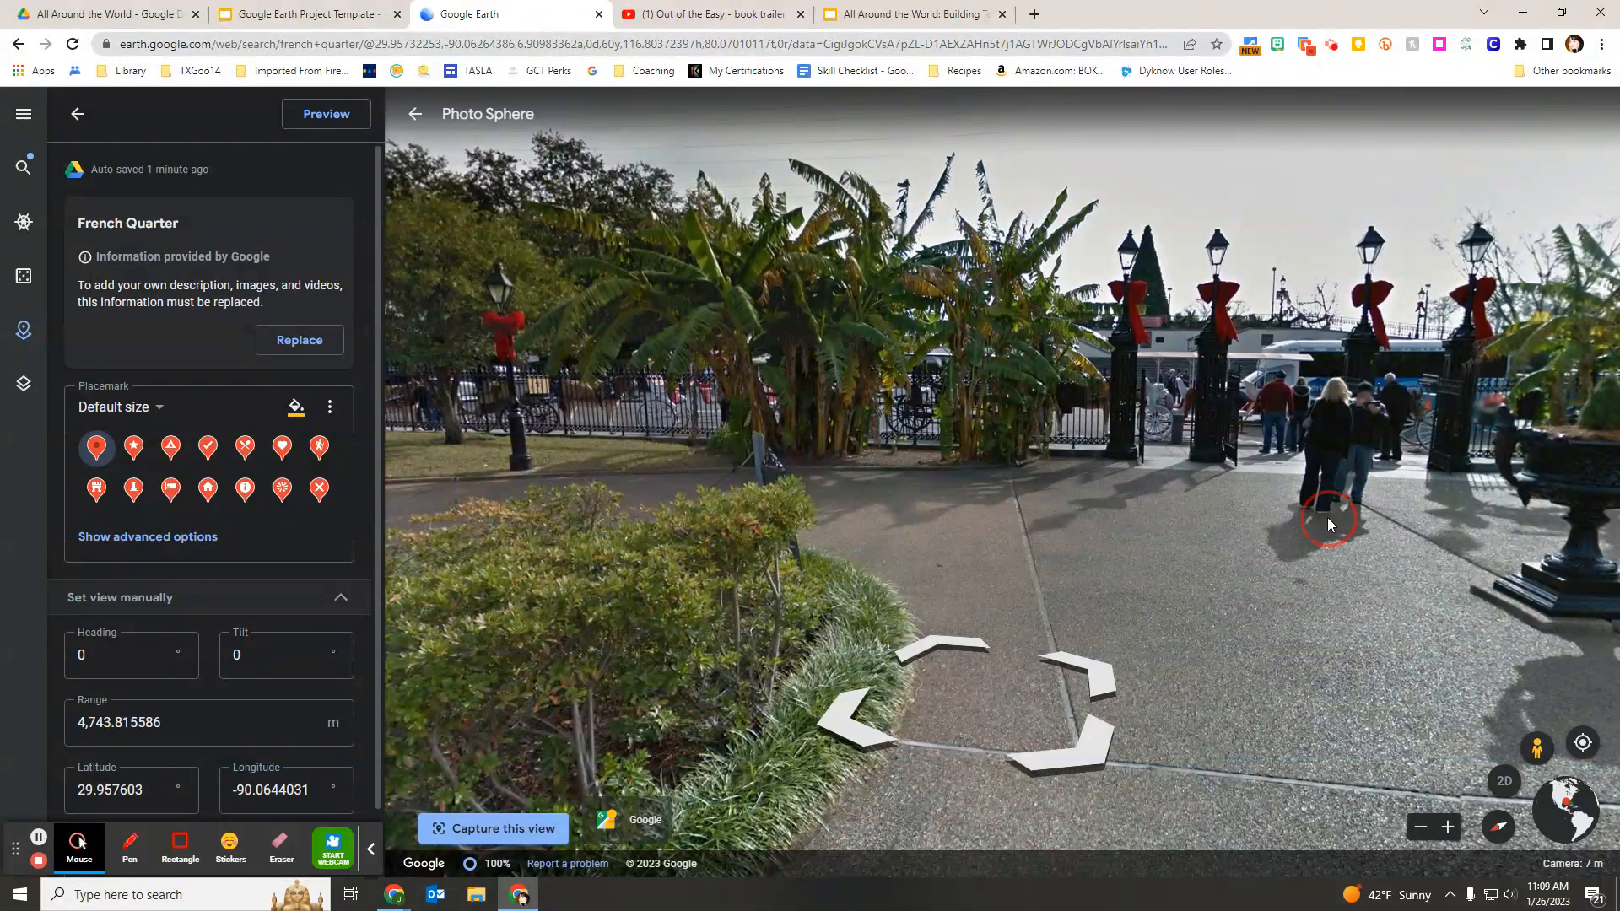
pyautogui.moveTo(1320, 518); pyautogui.dragTo(941, 478)
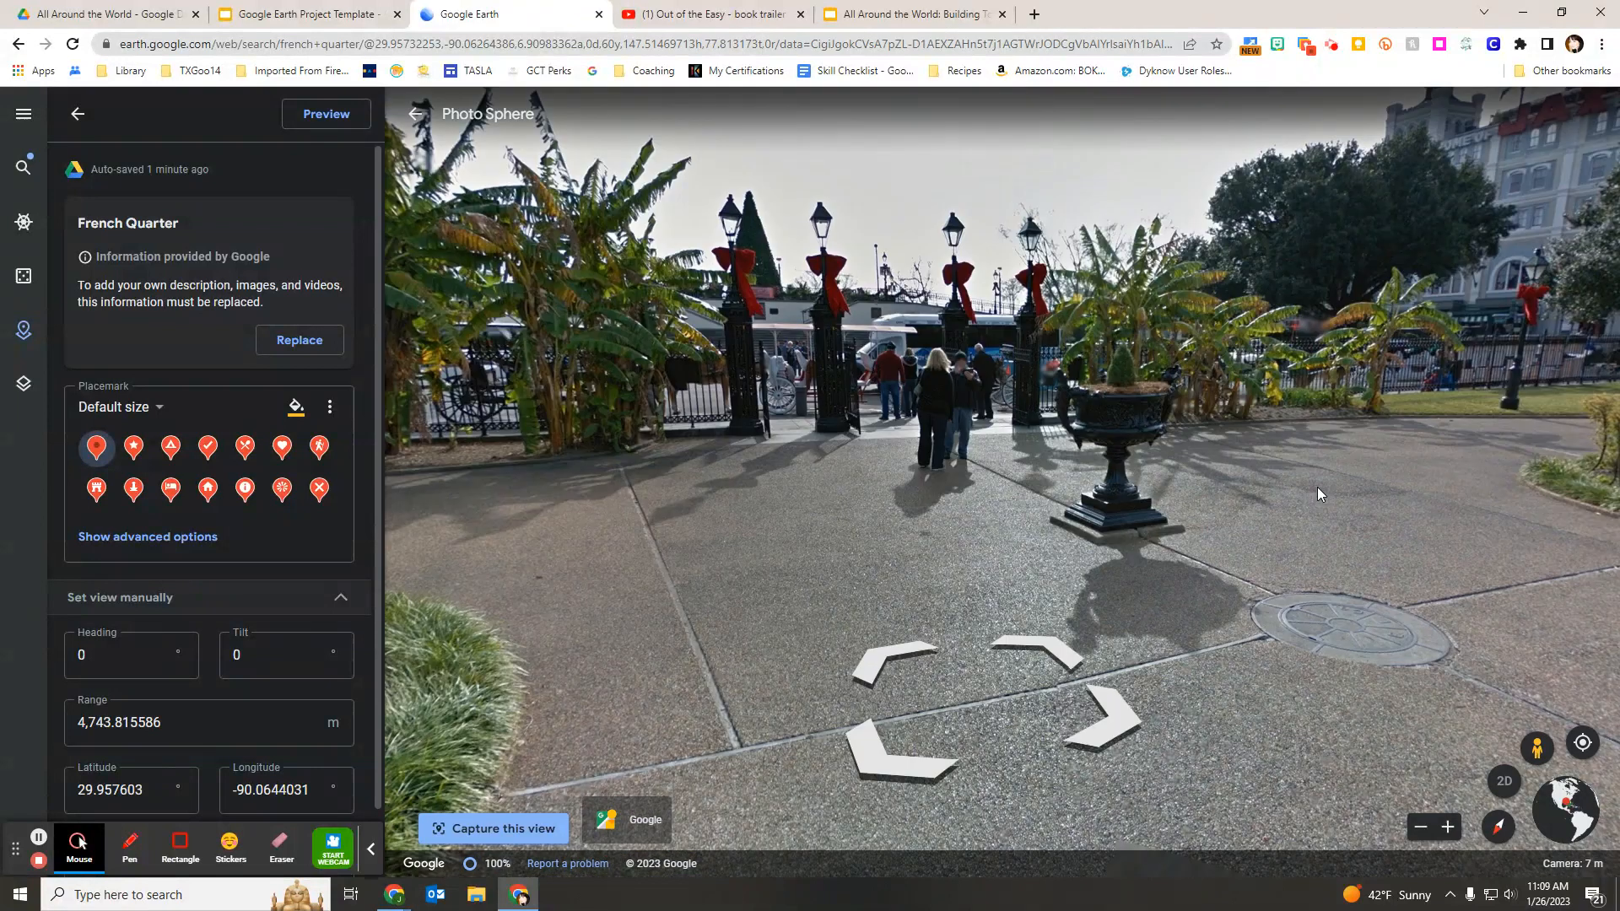
pyautogui.moveTo(1318, 488); pyautogui.dragTo(944, 476)
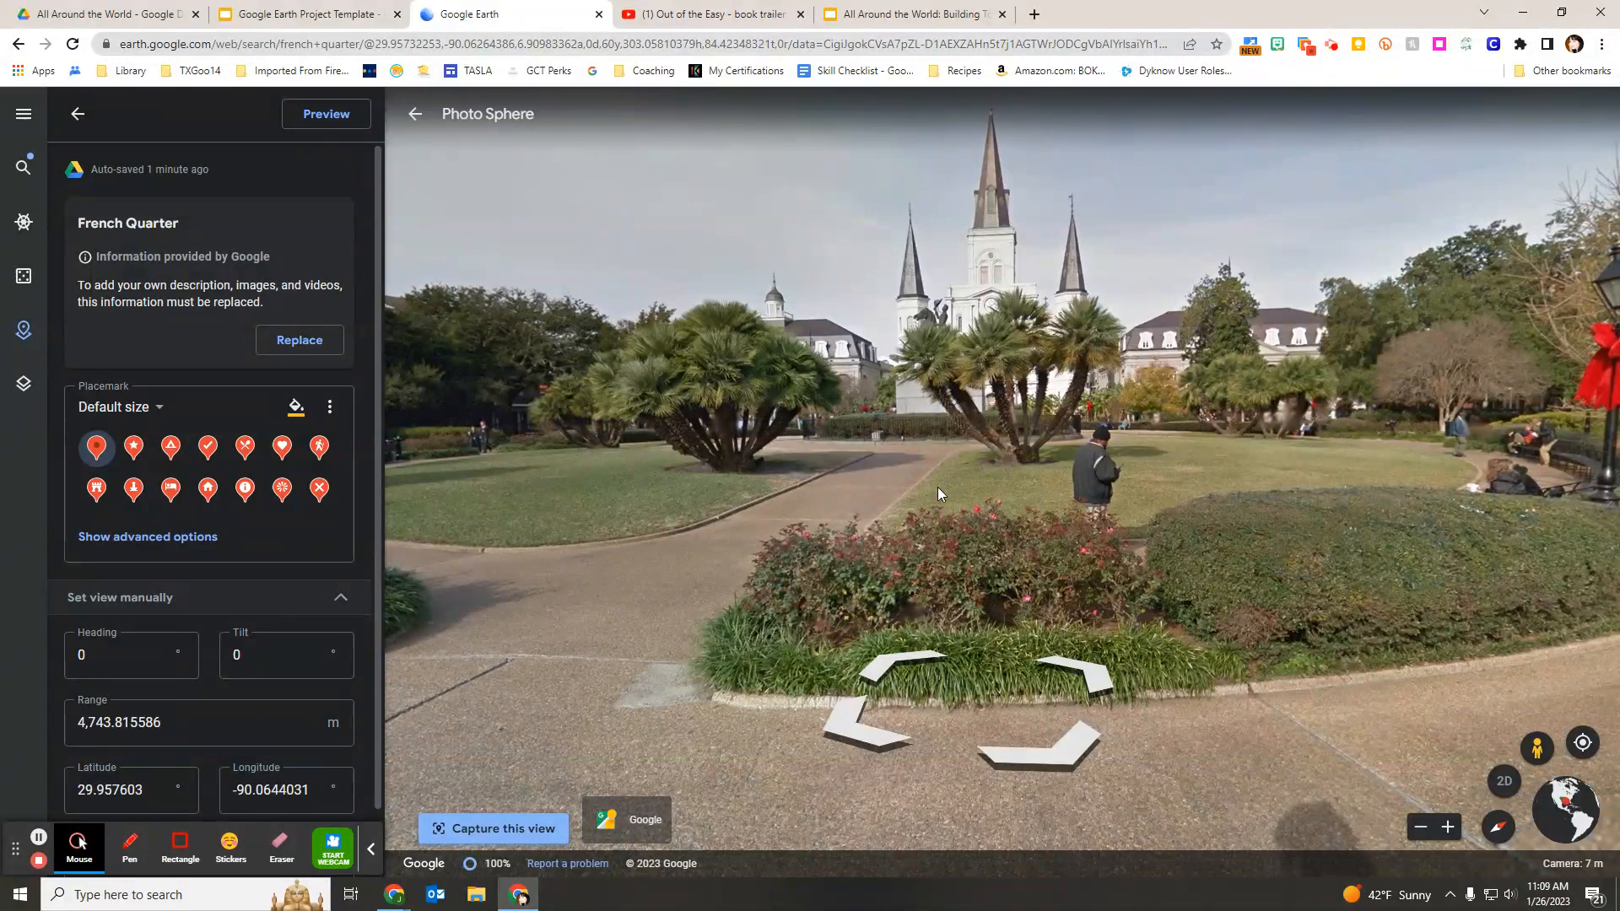
pyautogui.click(502, 836)
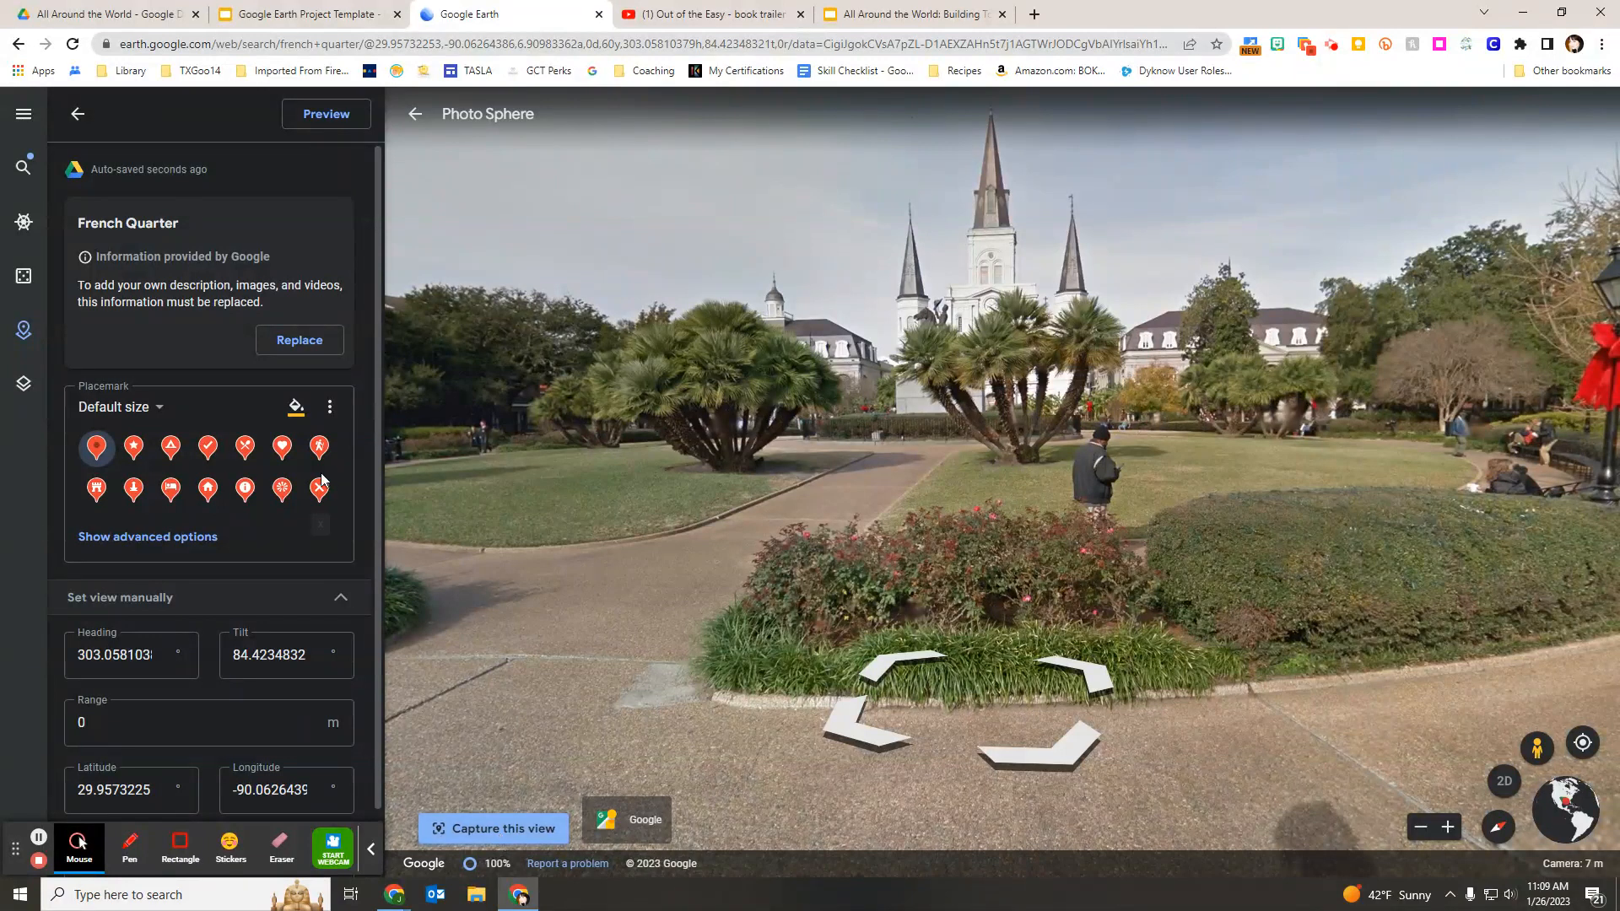
# Replace the Google-provided information of the French Quarter placemark with the description "Main setting of the story".
pyautogui.click(293, 346)
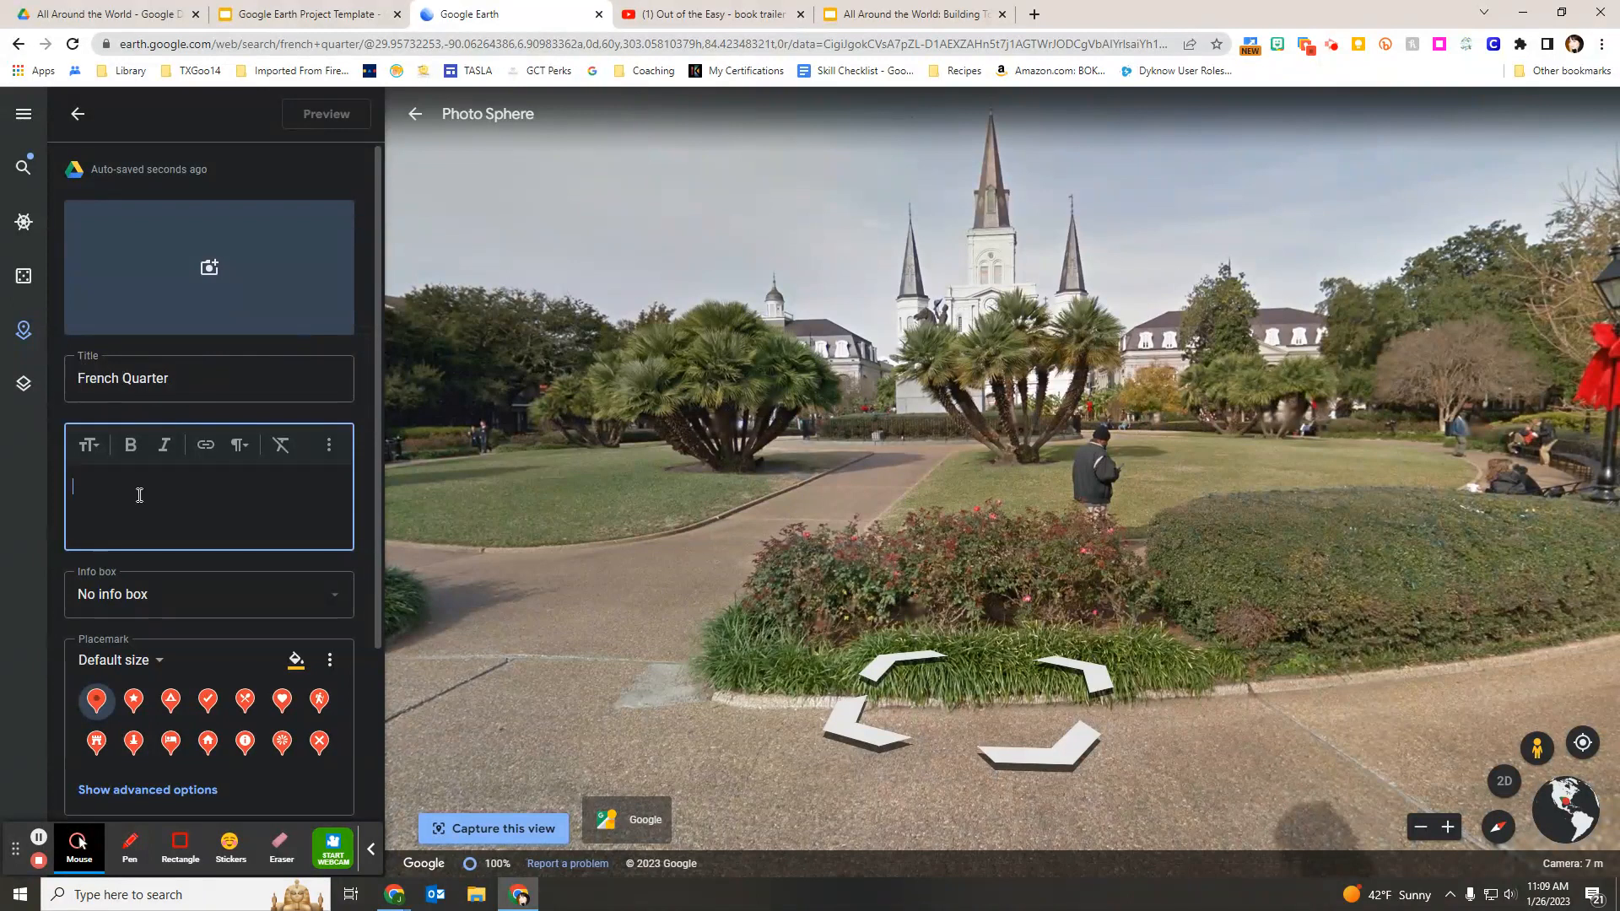
pyautogui.write('Main setting of the st')
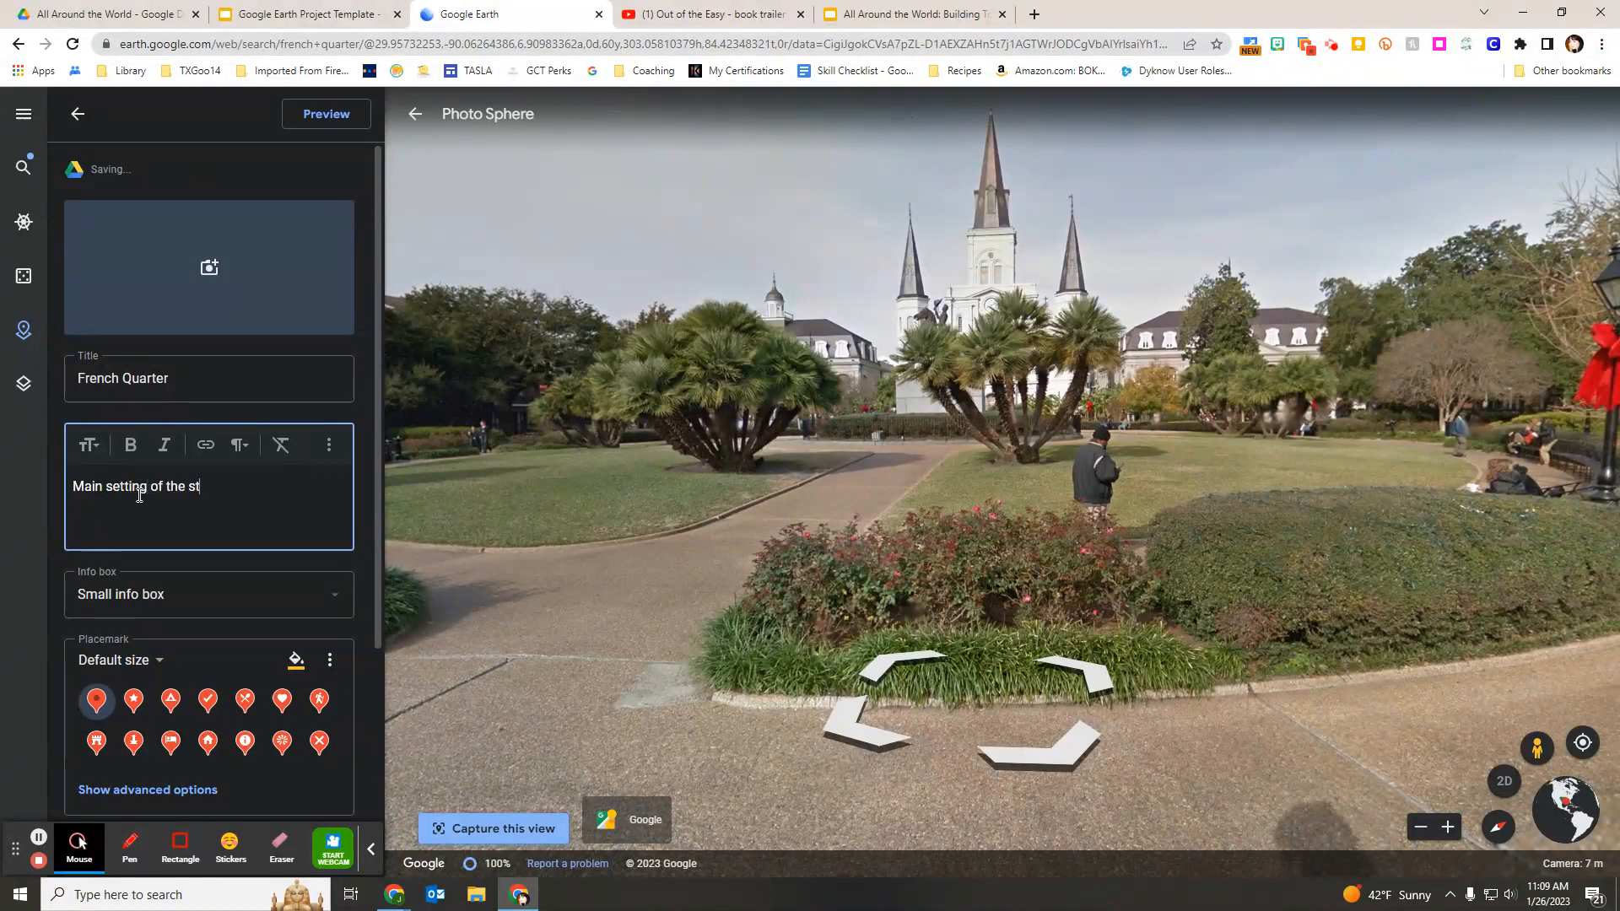
pyautogui.write('ory')
# Add a Google Image Search photo for "french quarter" to the placemark, choosing the balconies with hanging green plants.
pyautogui.click(211, 267)
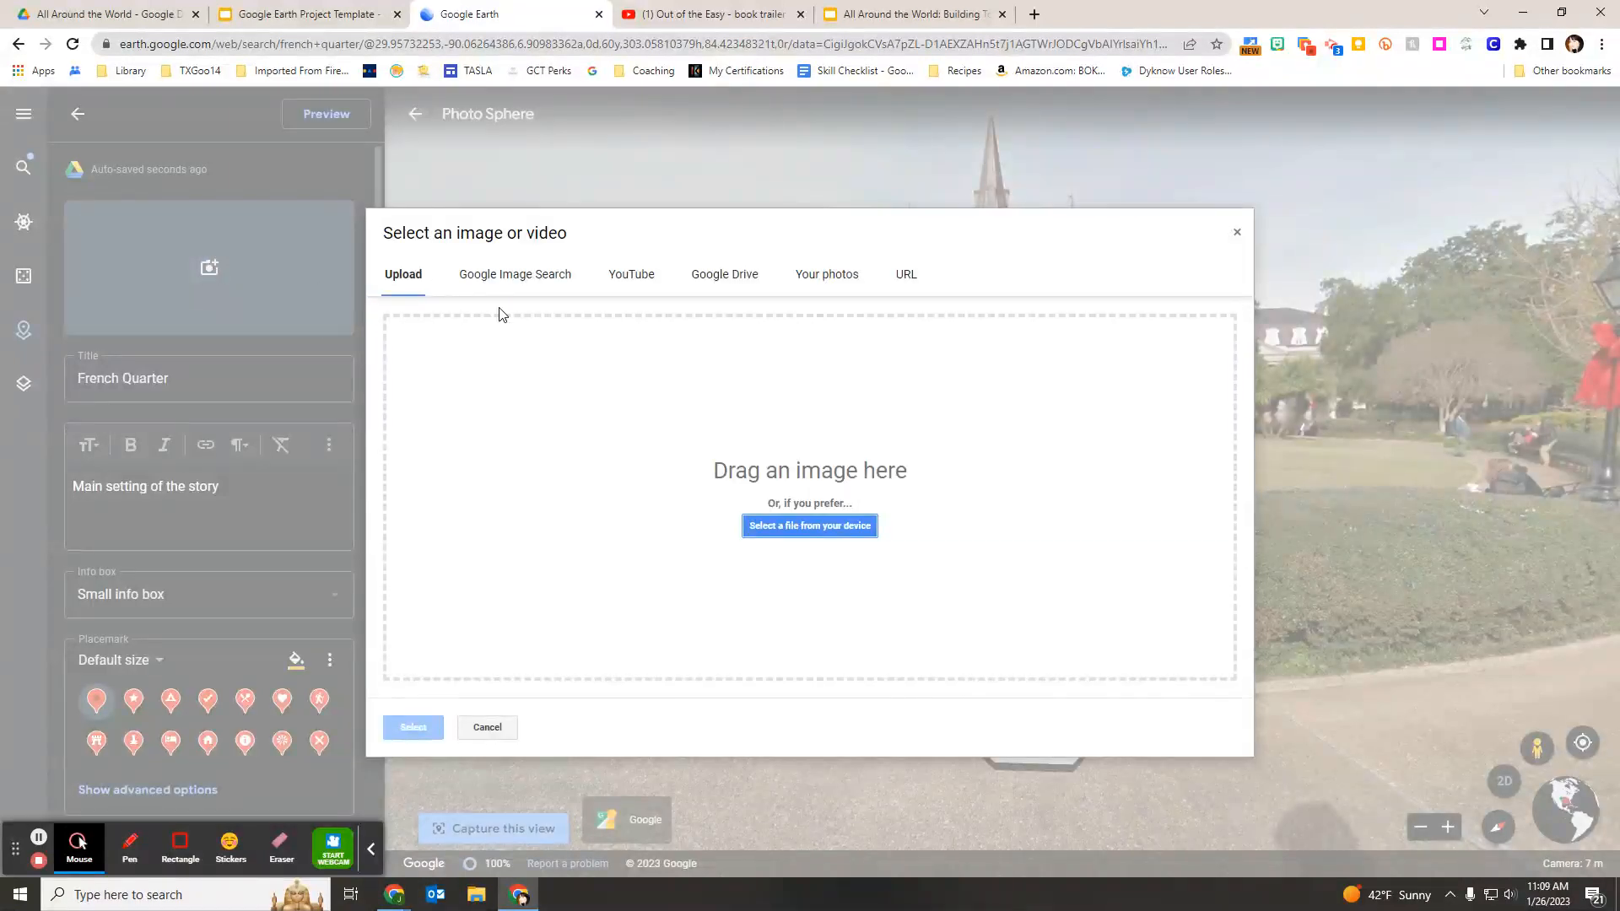
pyautogui.click(529, 279)
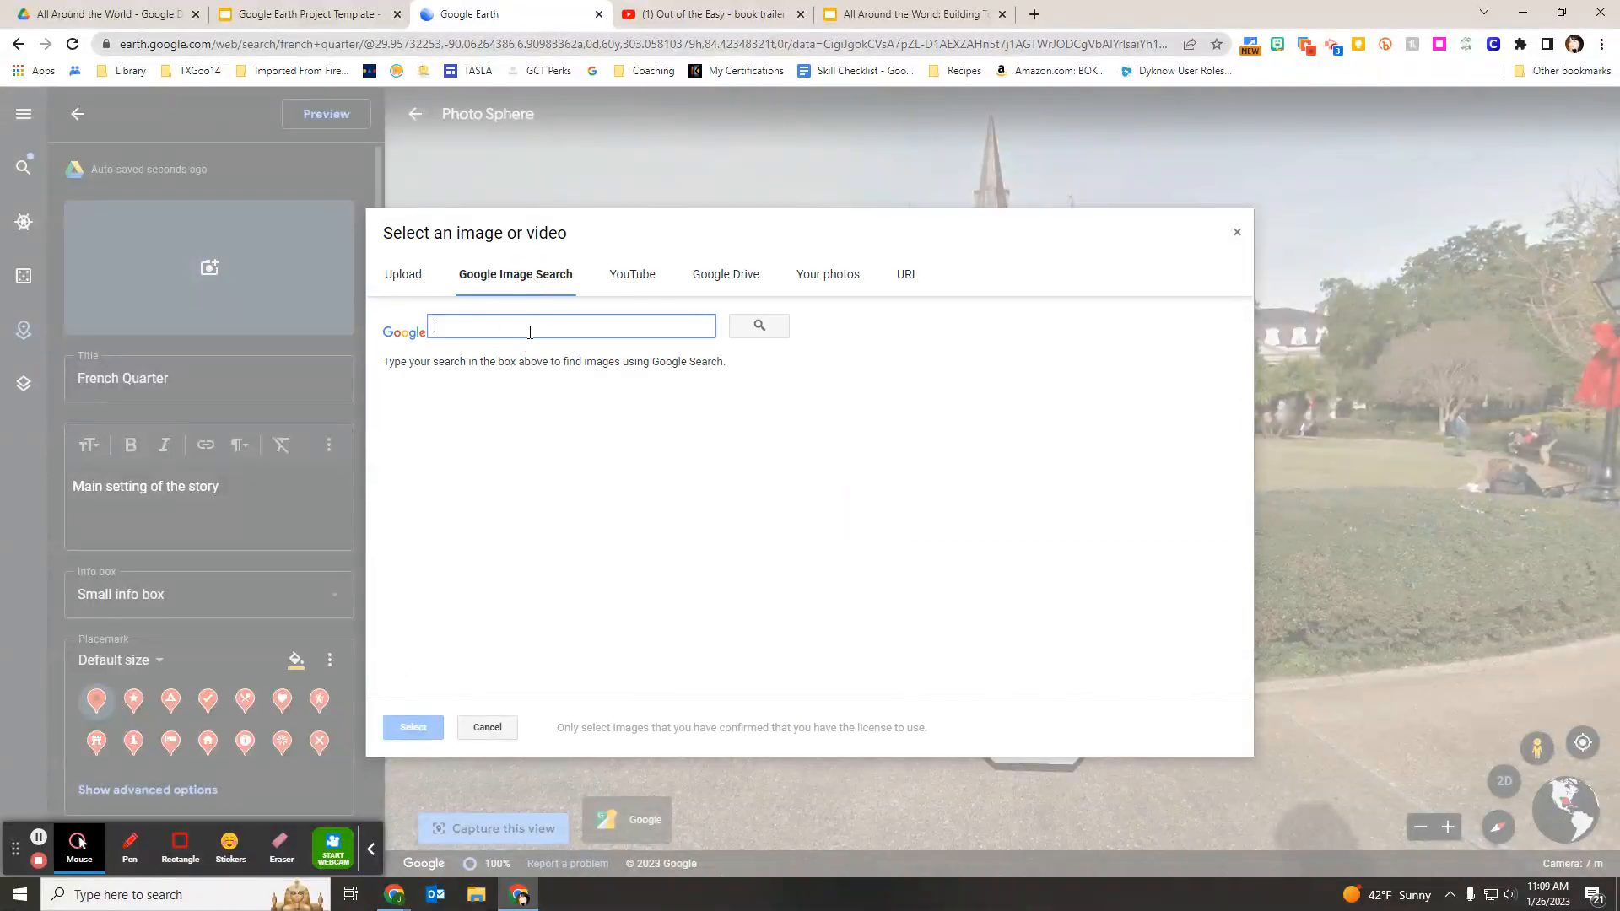
pyautogui.write('french ')
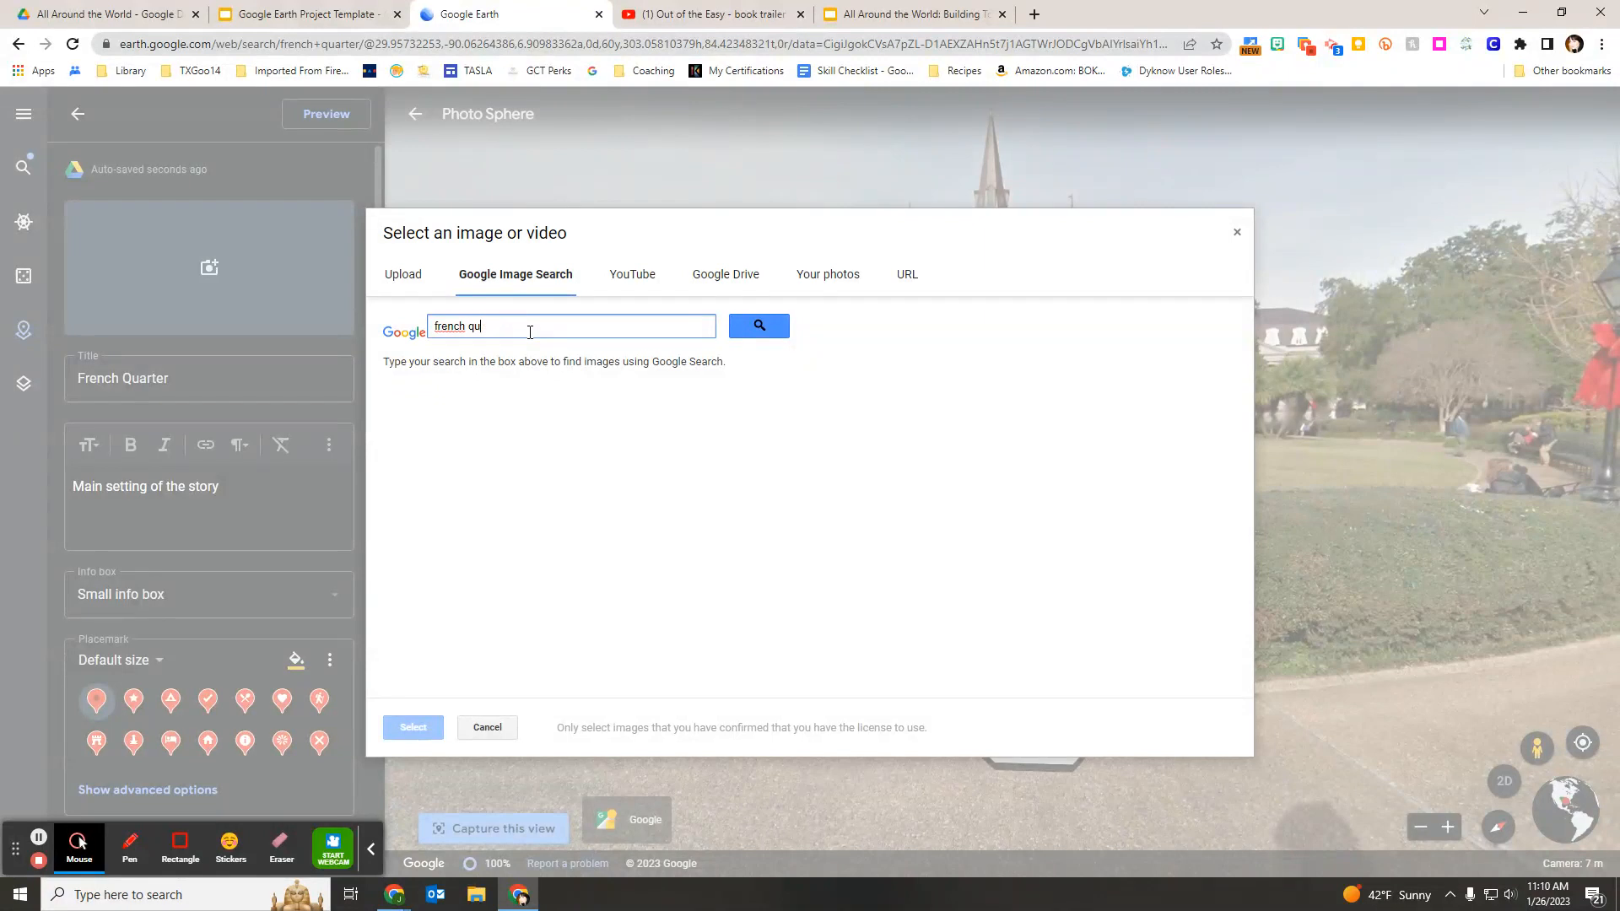
pyautogui.write('quarter')
pyautogui.press('Return')
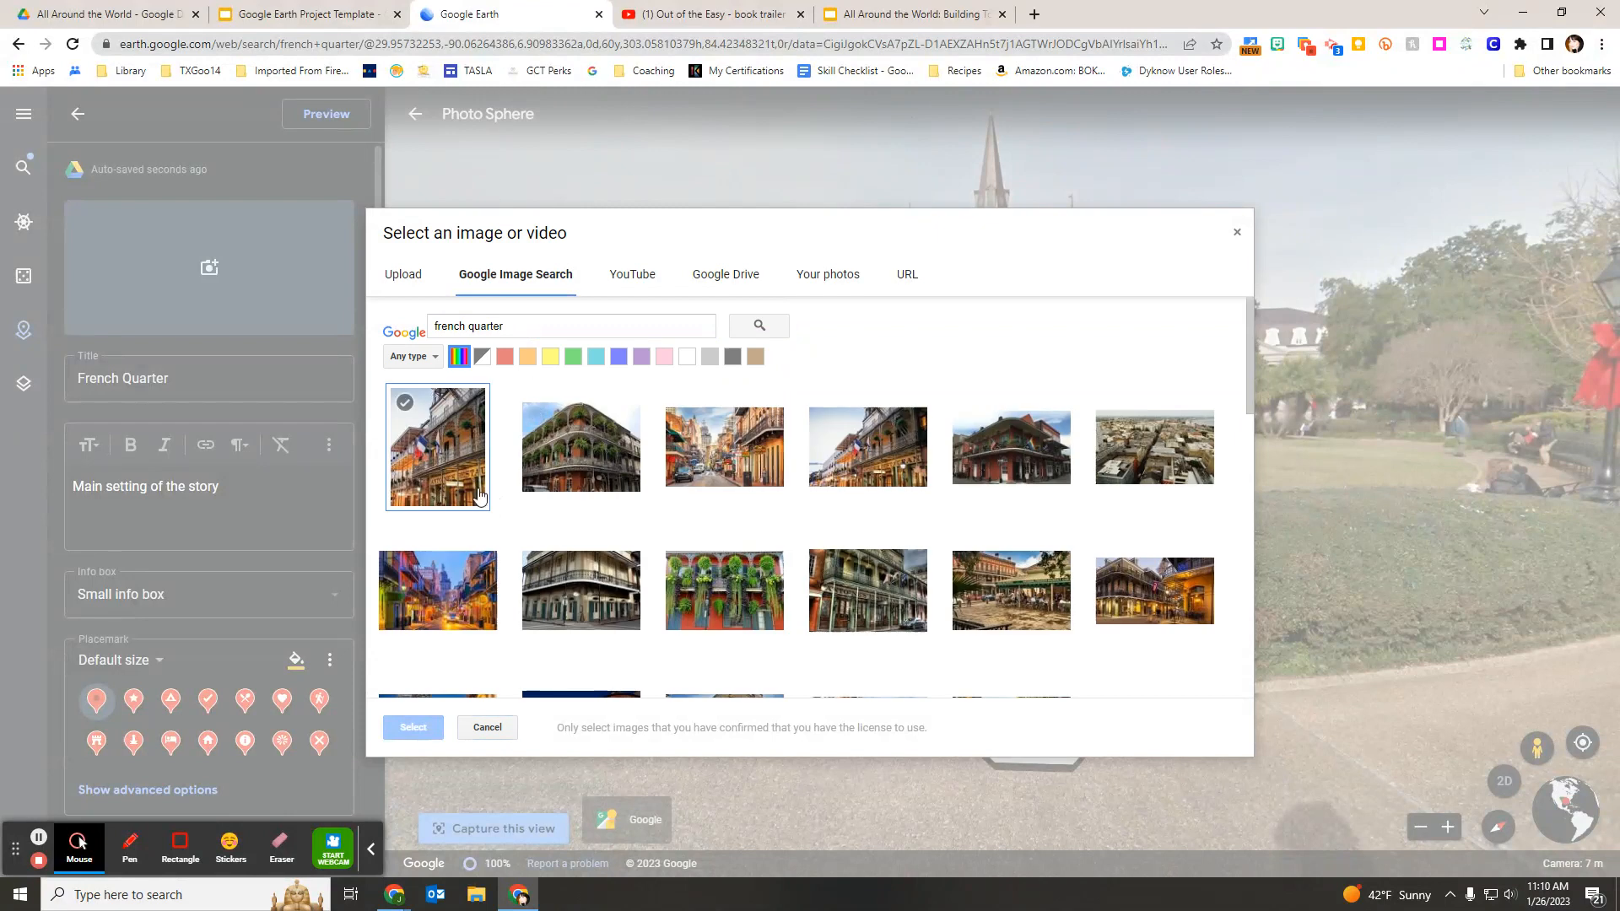
pyautogui.click(725, 607)
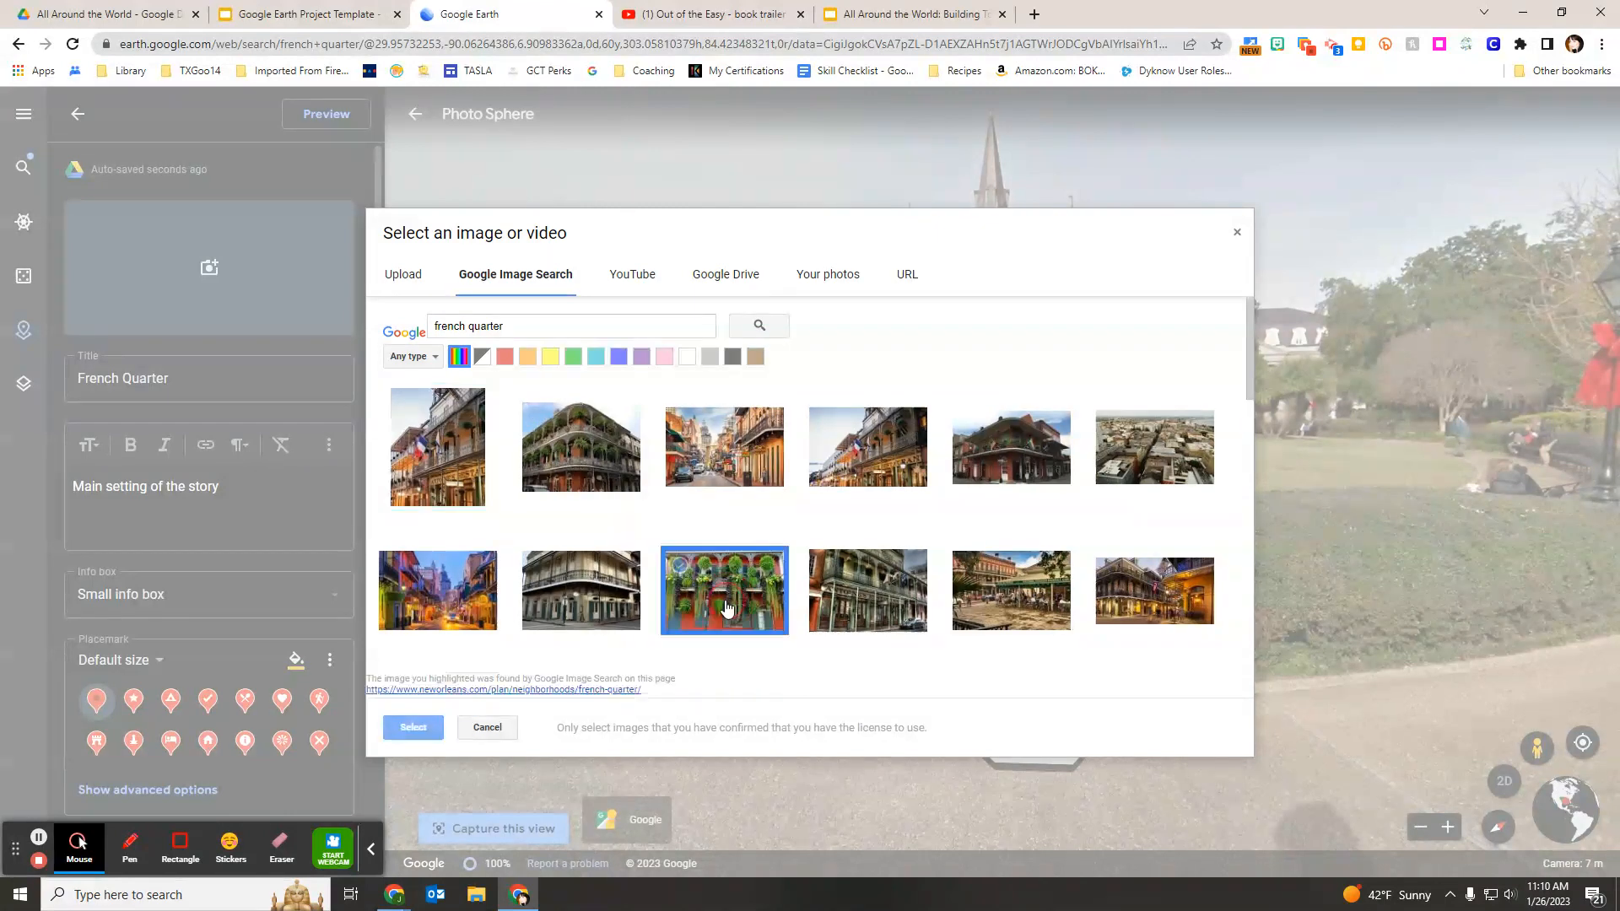
pyautogui.click(422, 731)
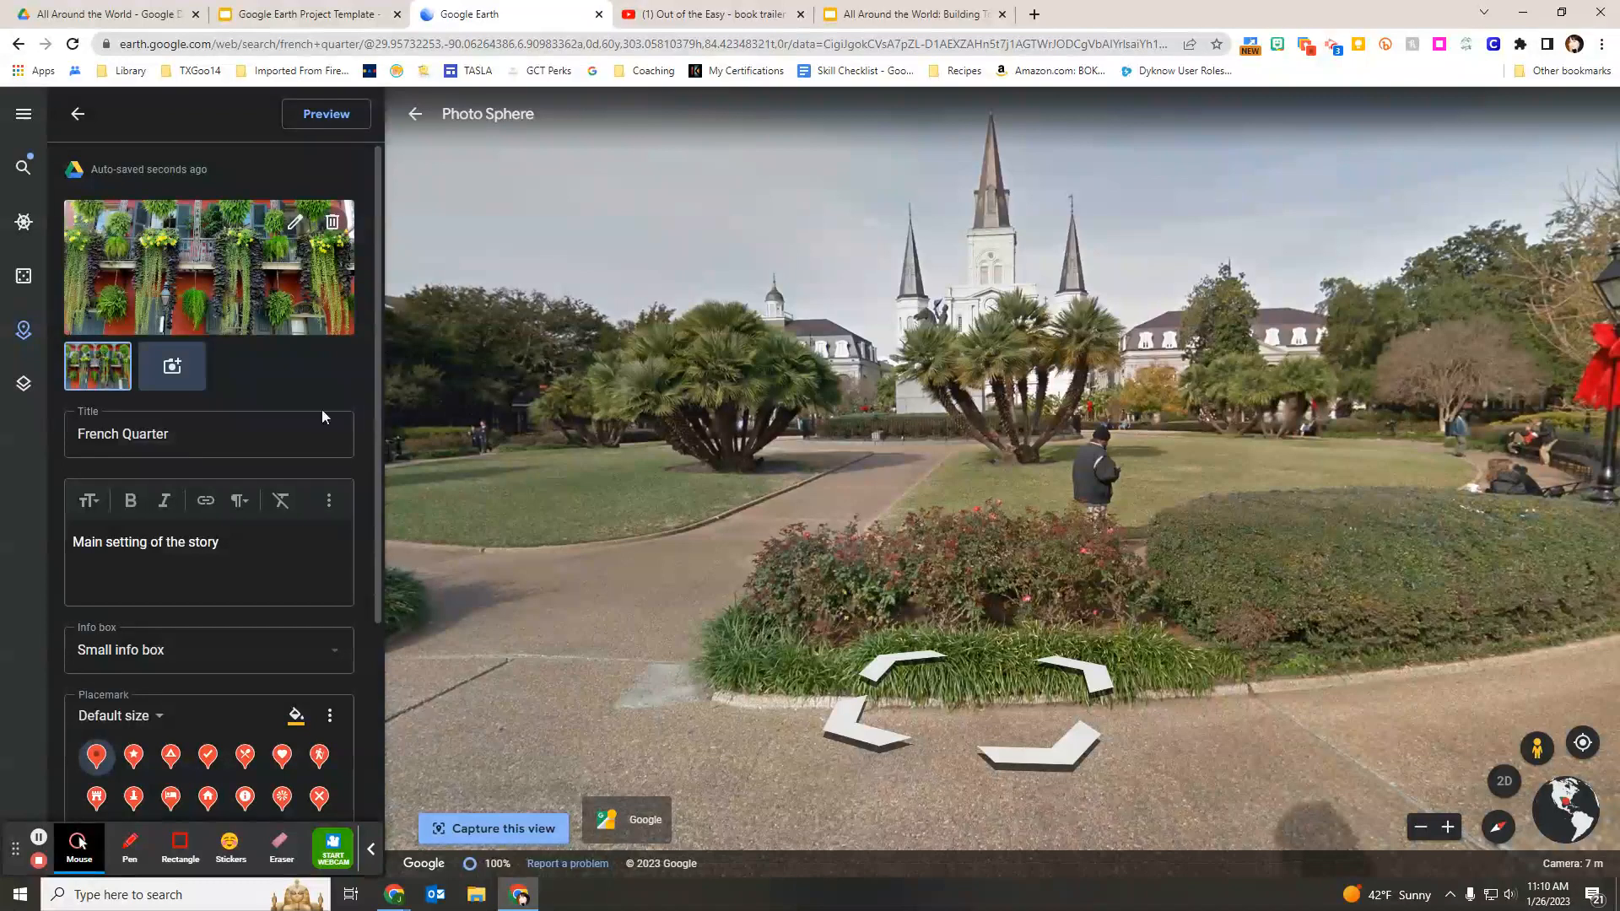
# Return to the project's feature list and move French Quarter directly below New Orleans, LA.
pyautogui.click(78, 115)
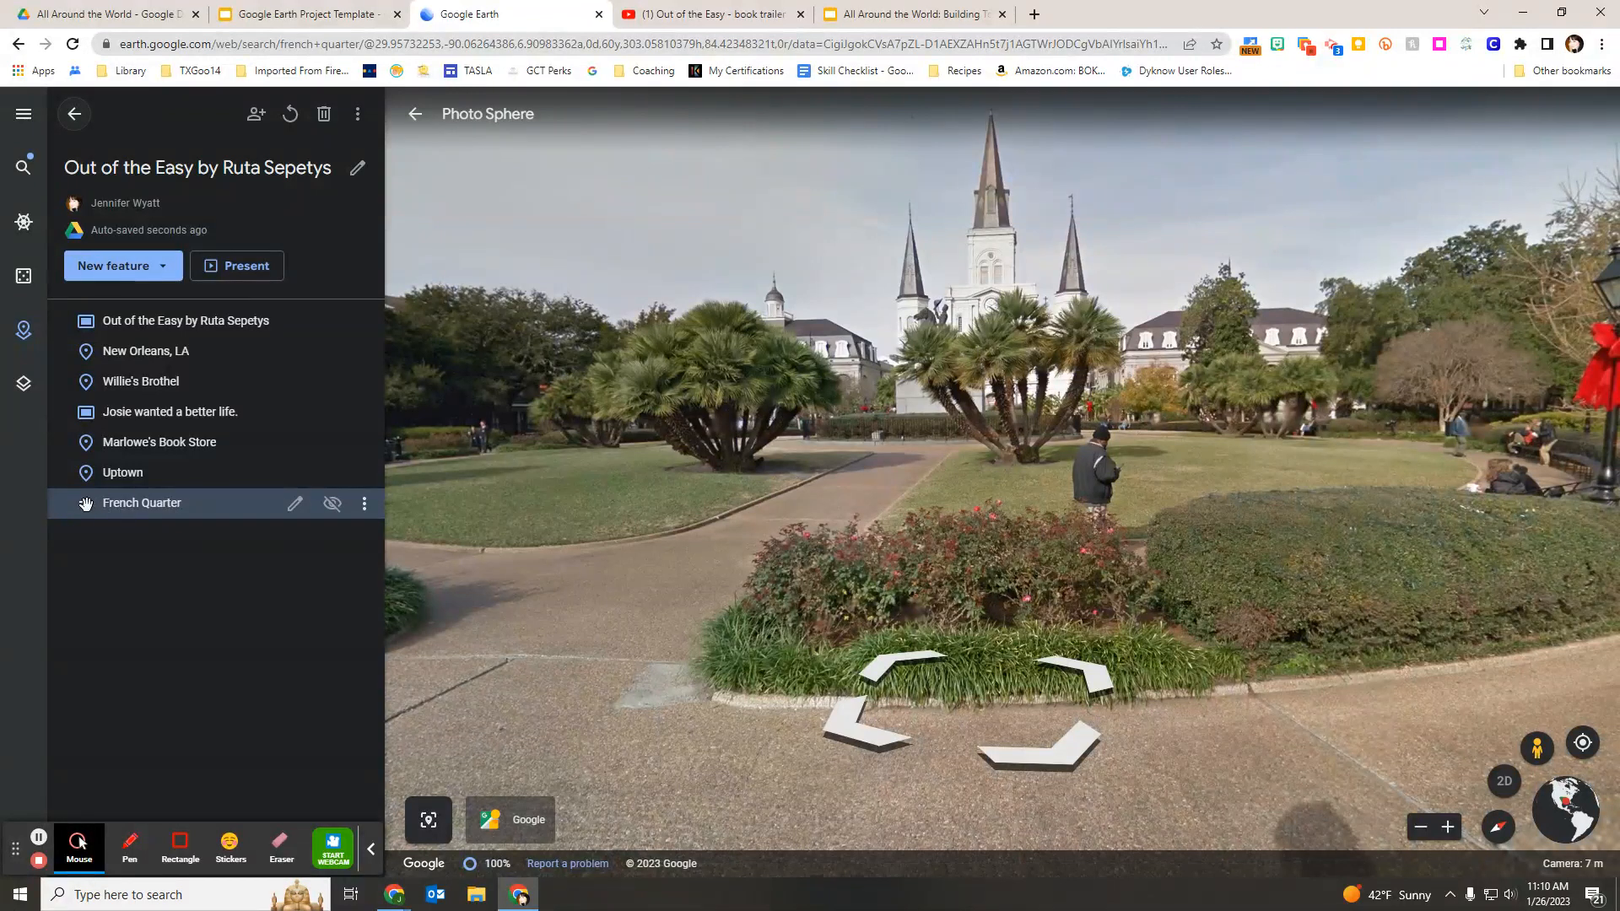
pyautogui.moveTo(85, 504); pyautogui.dragTo(97, 375)
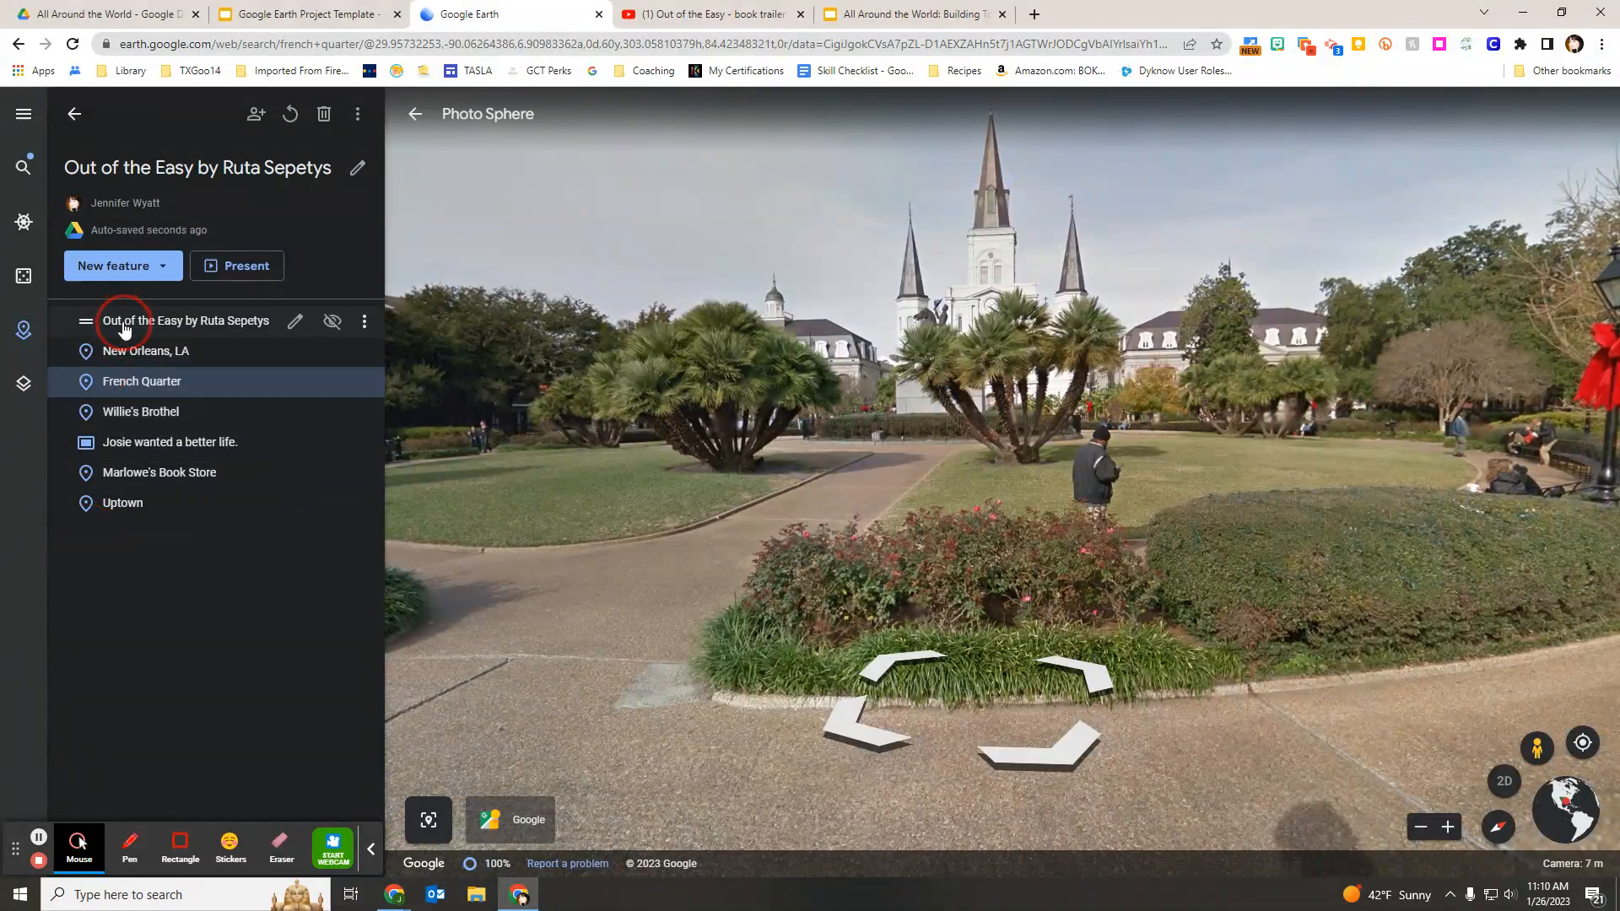